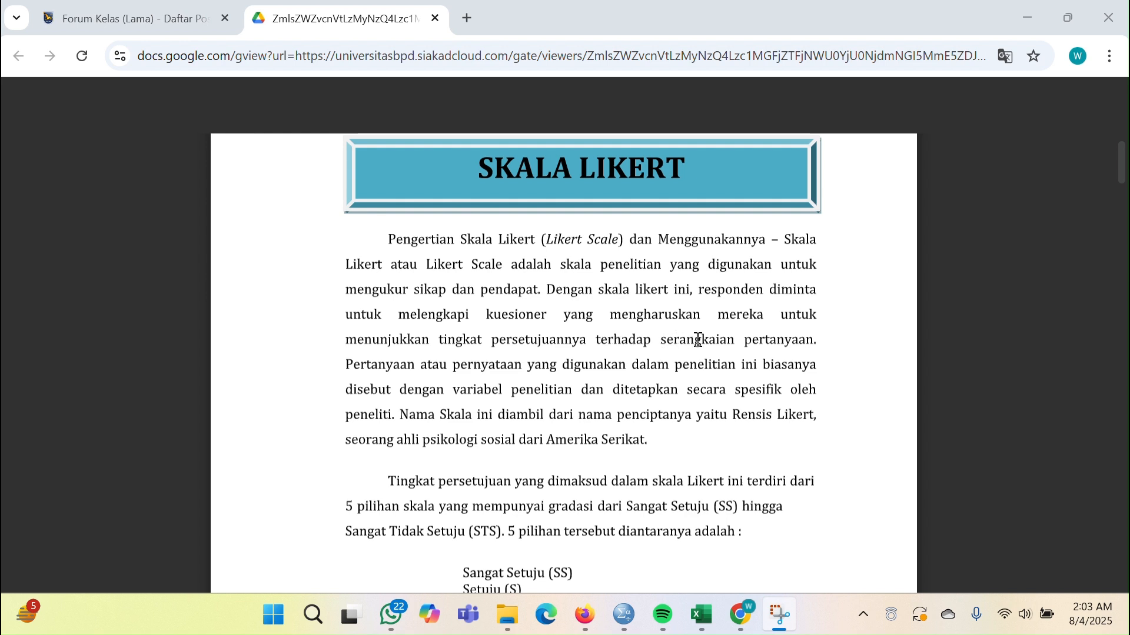
# Step: Read the Likert scale definition and its response options from Sangat Setuju to Sangat Tidak Setuju in the document
pyautogui.scroll(-1, 701, 340)
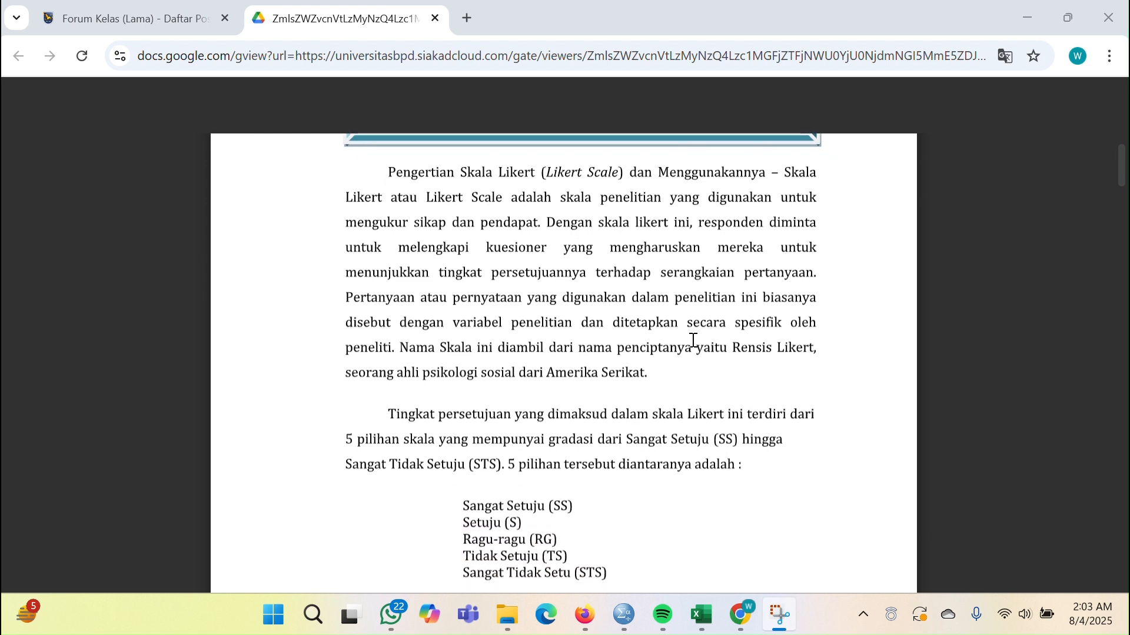
pyautogui.scroll(-1, 487, 421)
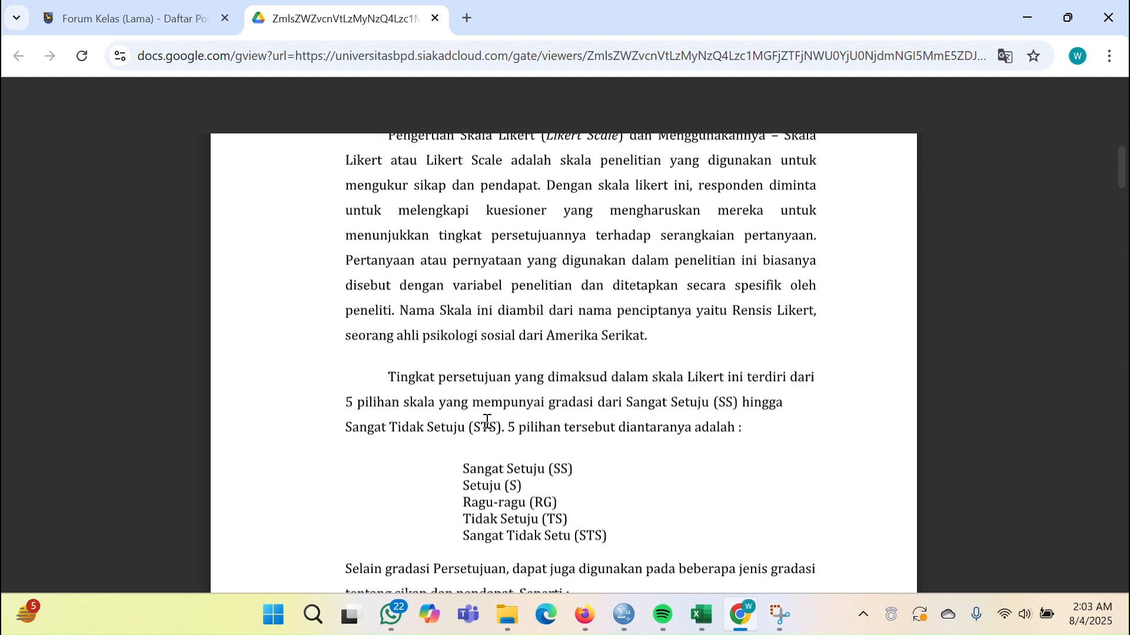
pyautogui.scroll(-1, 487, 421)
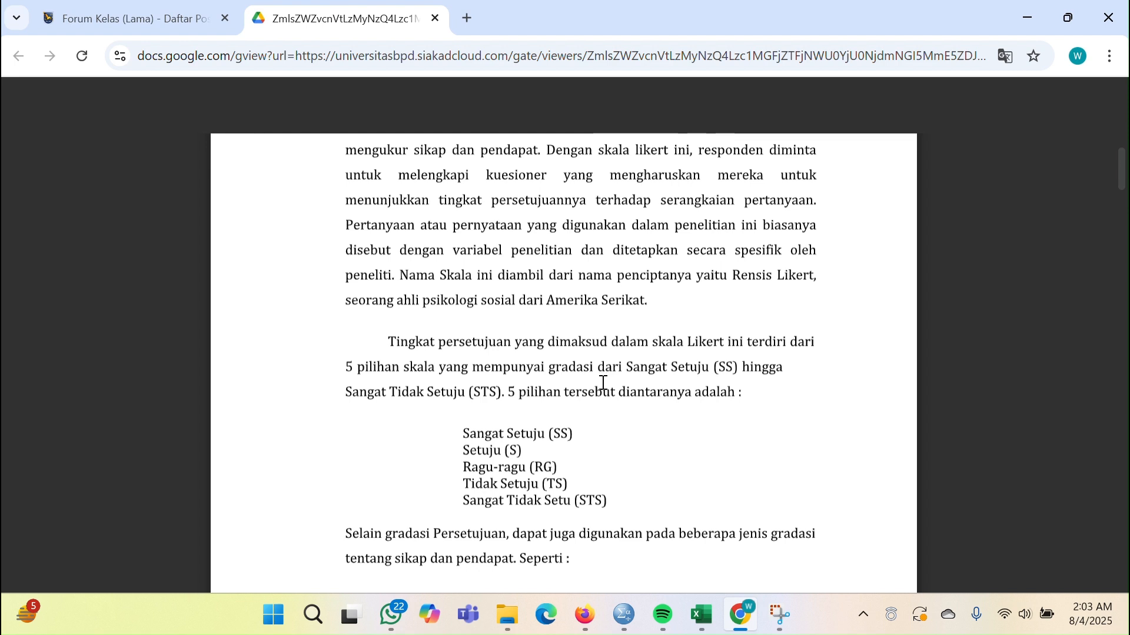
pyautogui.scroll(-1, 603, 382)
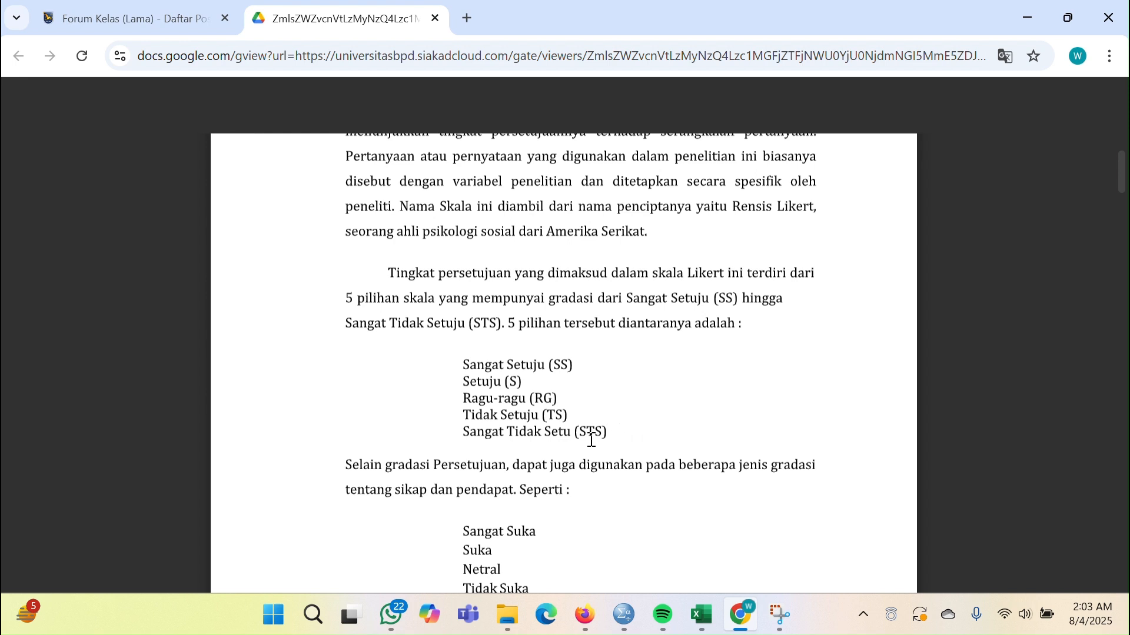
pyautogui.scroll(-1, 590, 438)
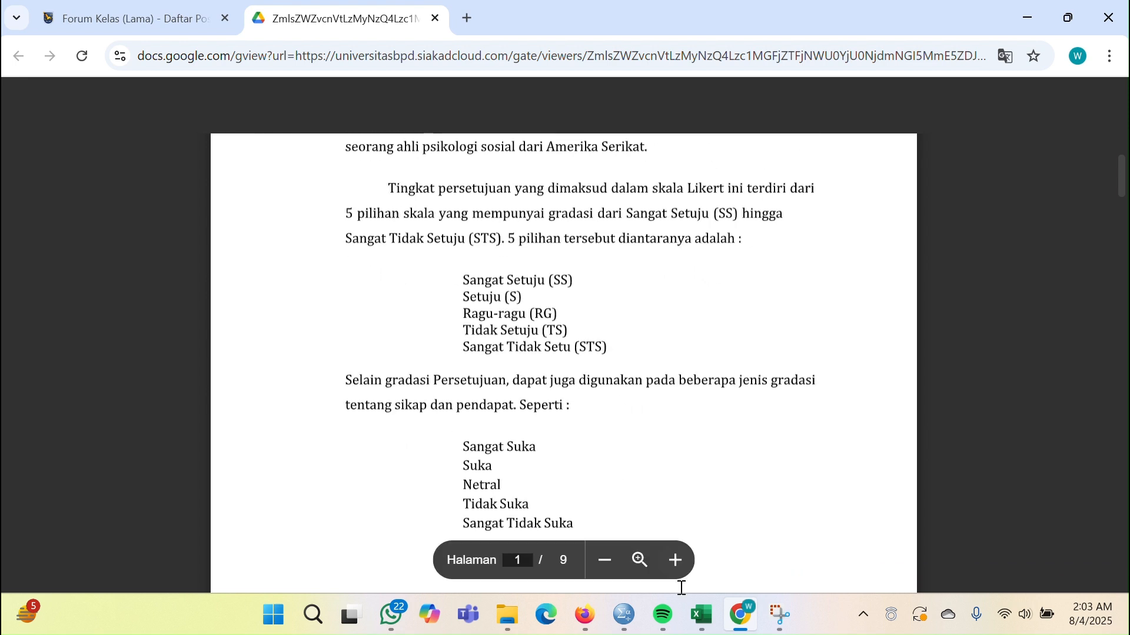
# Step: Switch to the aplikom workbook in Excel and review the respondents' questionnaire answers and the Penilaian summary table below them
pyautogui.moveTo(703, 619)
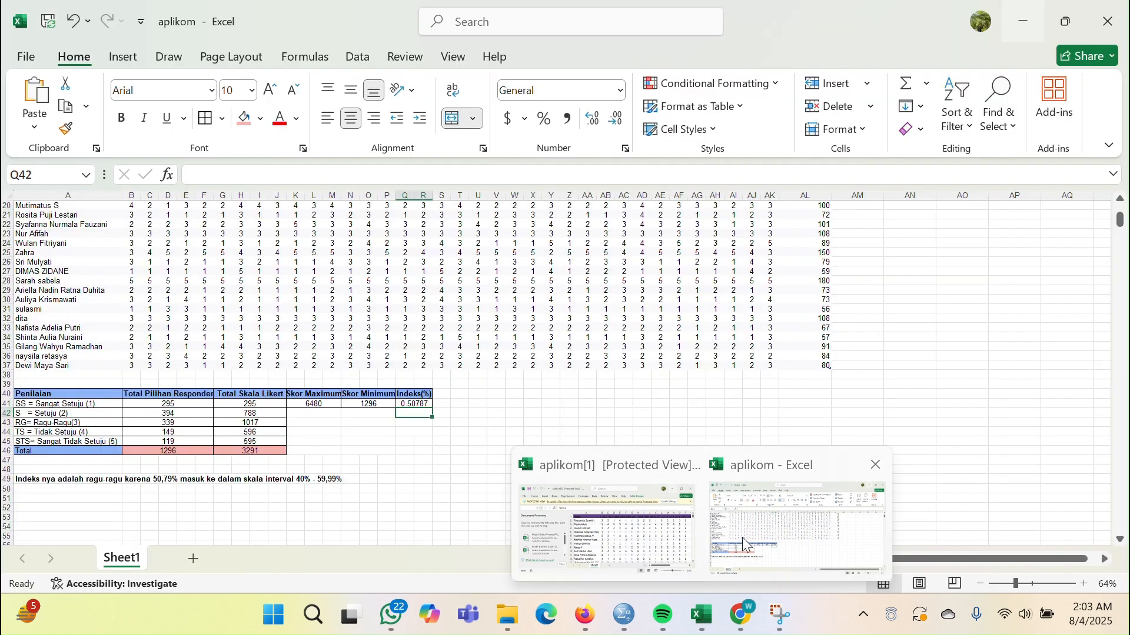
pyautogui.click(736, 553)
pyautogui.scroll(1, 594, 368)
pyautogui.scroll(5, 588, 362)
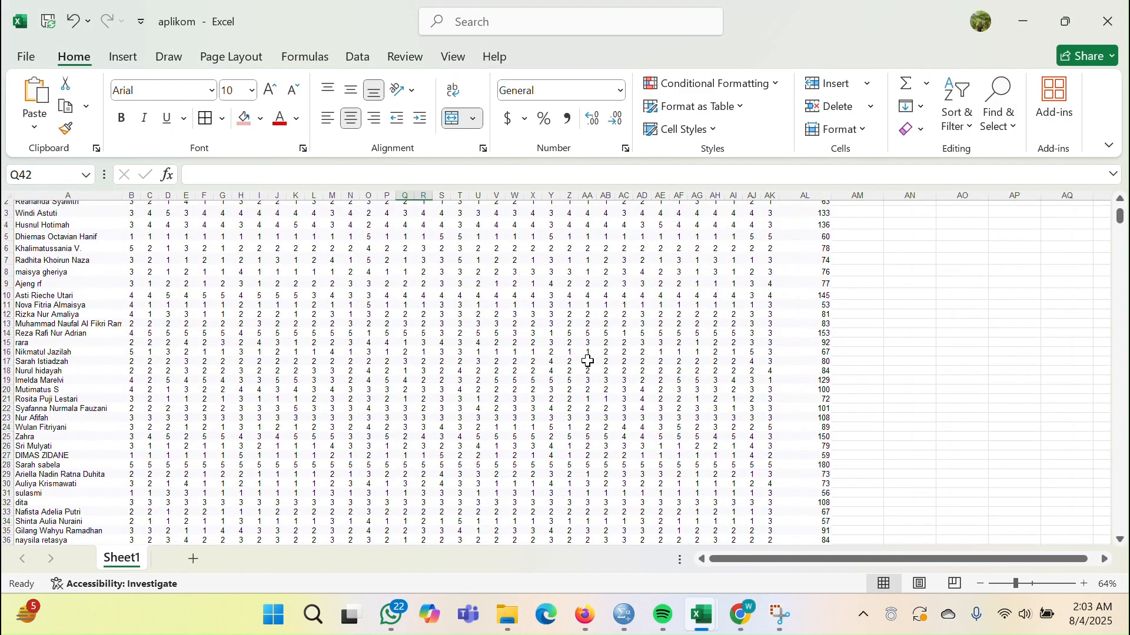
pyautogui.scroll(1, 587, 361)
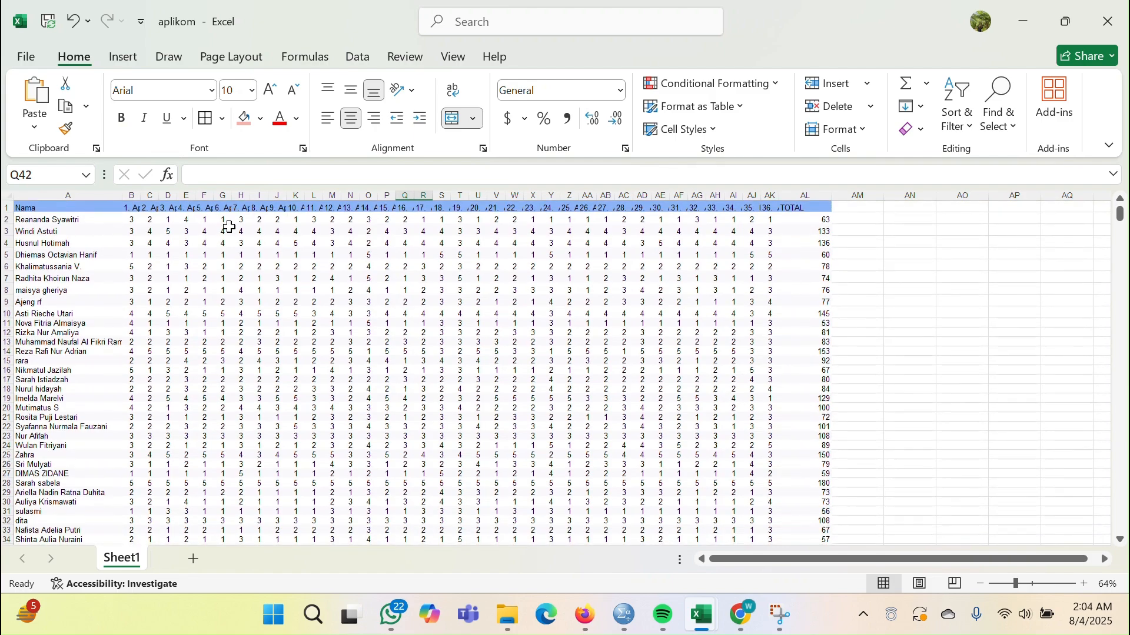
pyautogui.scroll(-3, 230, 227)
pyautogui.scroll(3, 229, 227)
pyautogui.scroll(-3, 230, 228)
pyautogui.scroll(3, 230, 227)
pyautogui.scroll(-4, 229, 227)
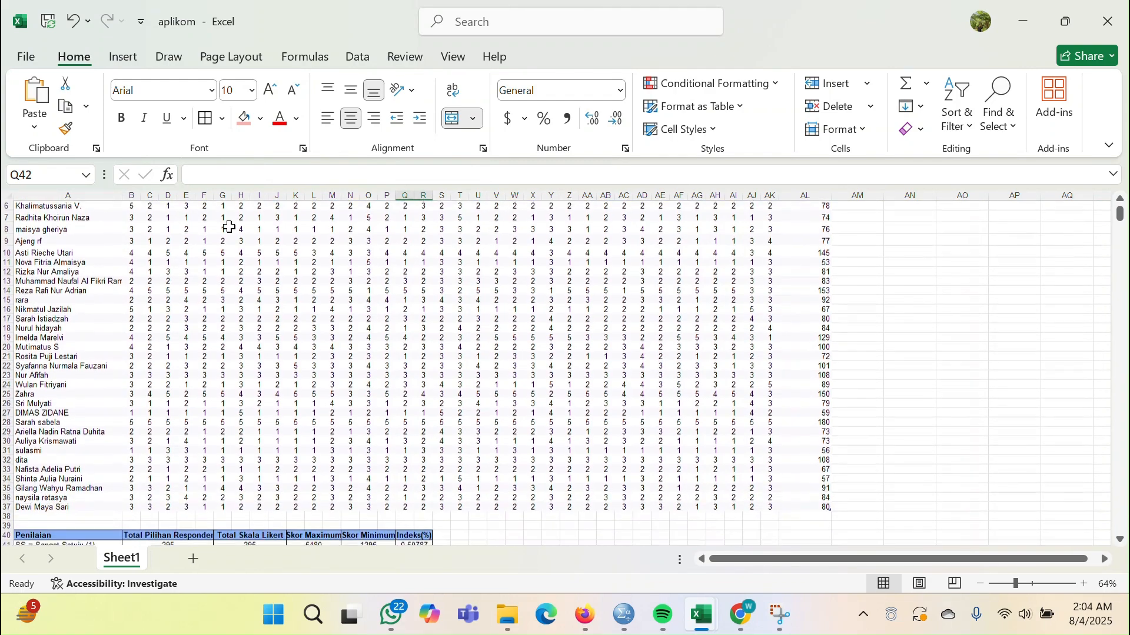
pyautogui.scroll(1, 229, 227)
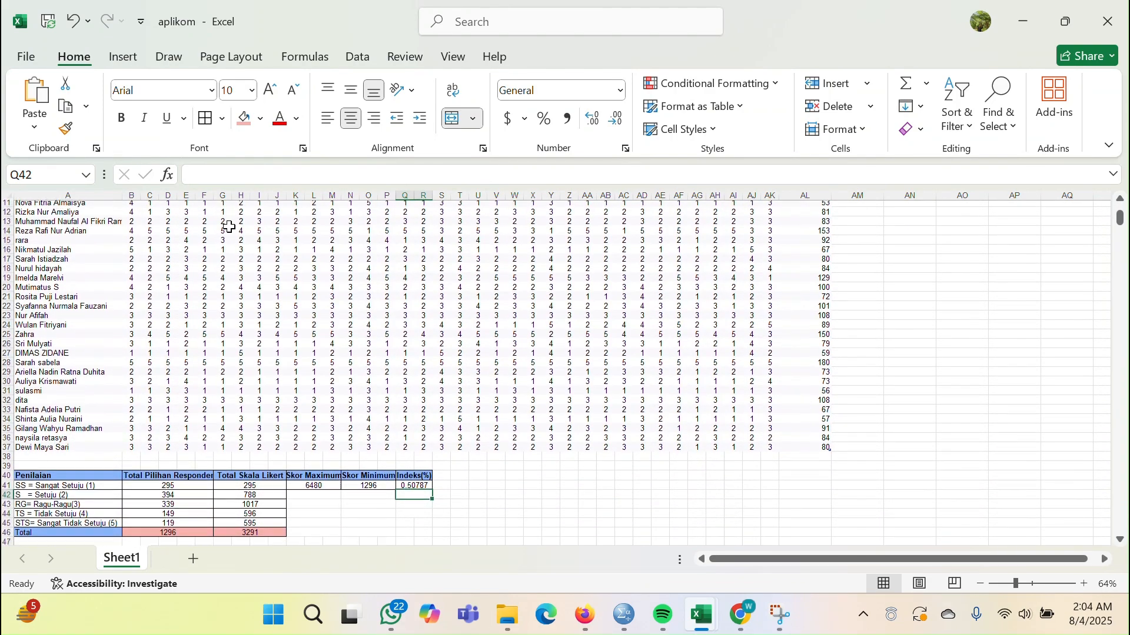
pyautogui.scroll(-3, 229, 227)
pyautogui.scroll(-1, 229, 227)
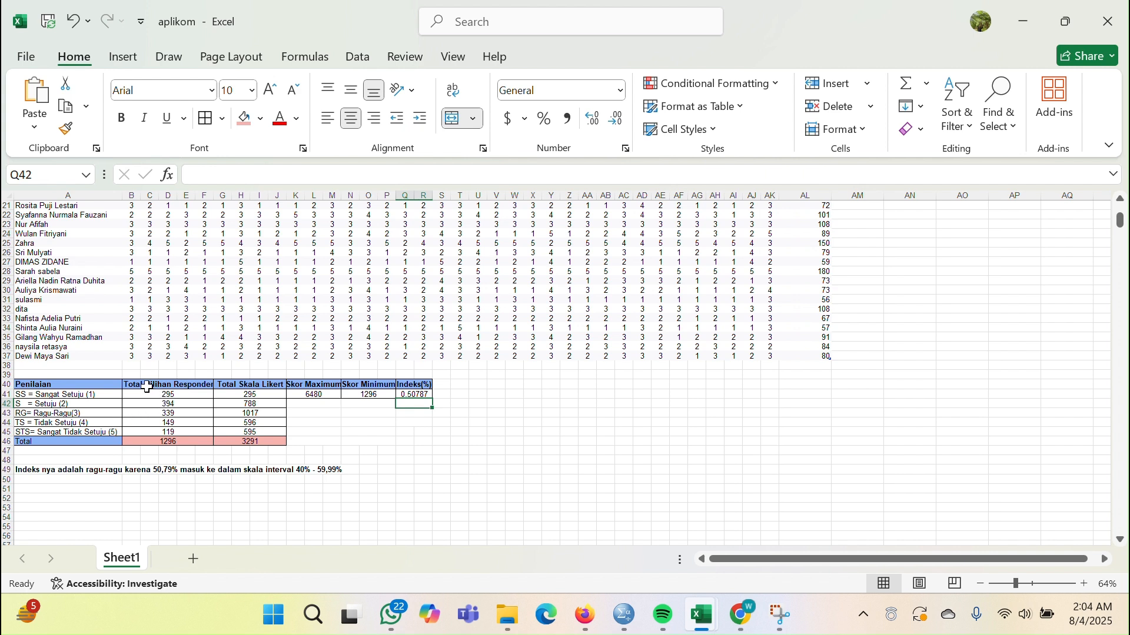
# Step: Inspect the formulas behind the Total Pilihan Responden and Total Skala Likert columns, including their totals in row 46
pyautogui.click(203, 394)
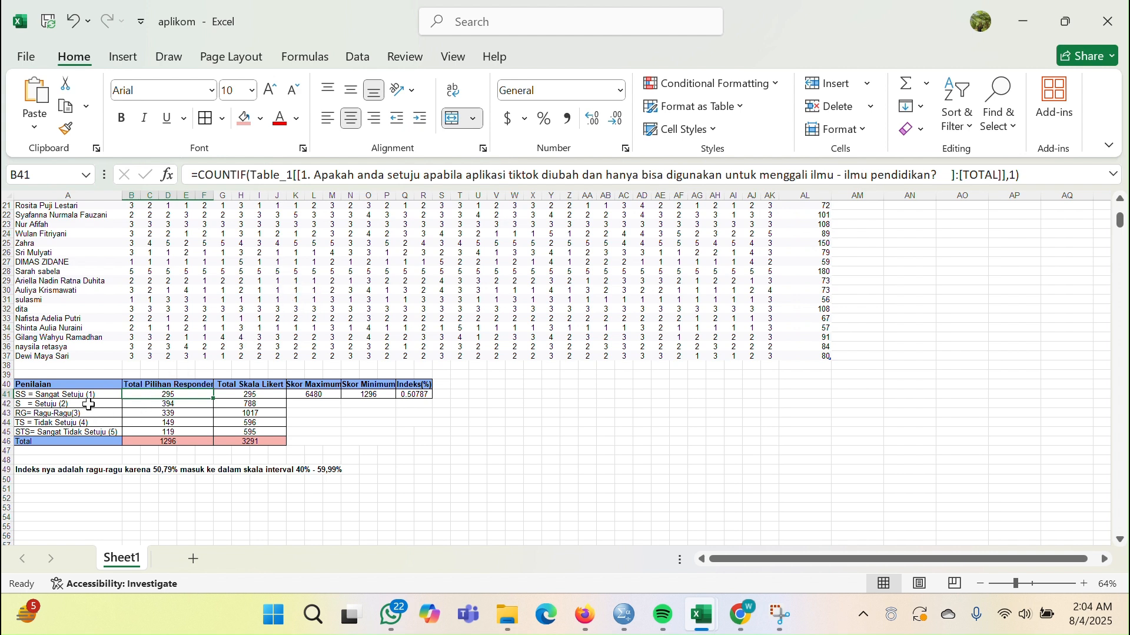
pyautogui.click(187, 442)
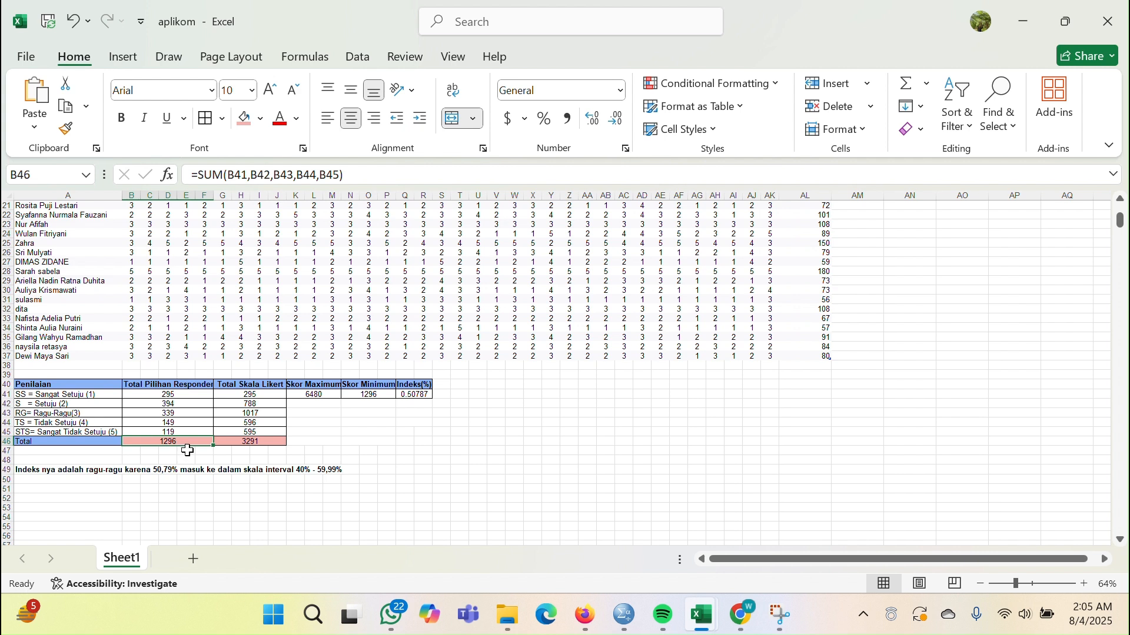
pyautogui.click(265, 395)
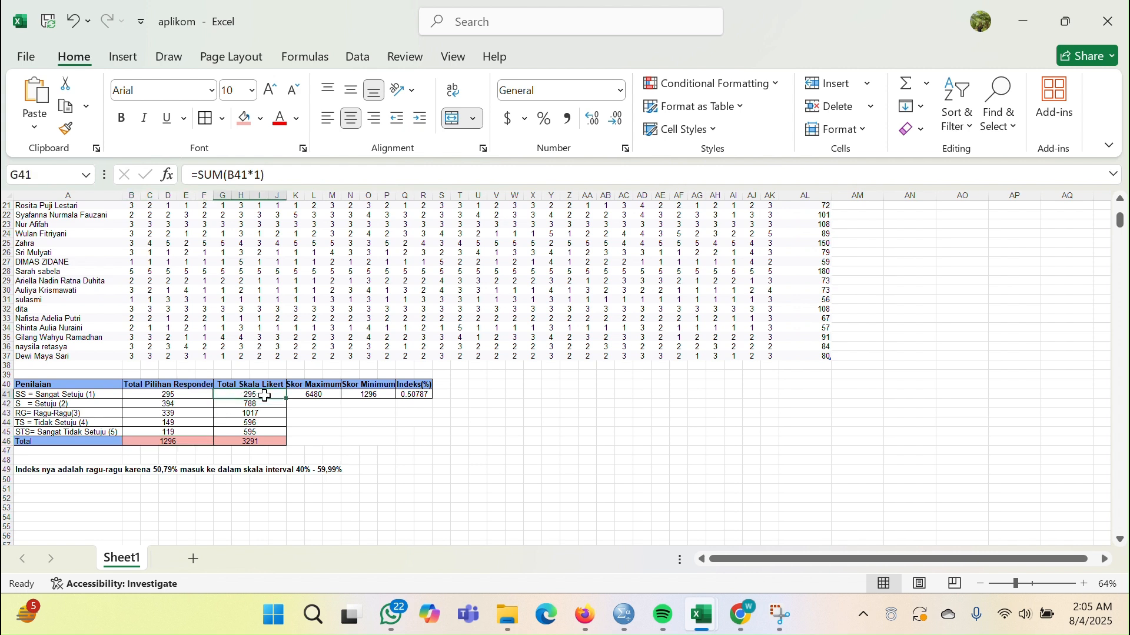
pyautogui.doubleClick(264, 396)
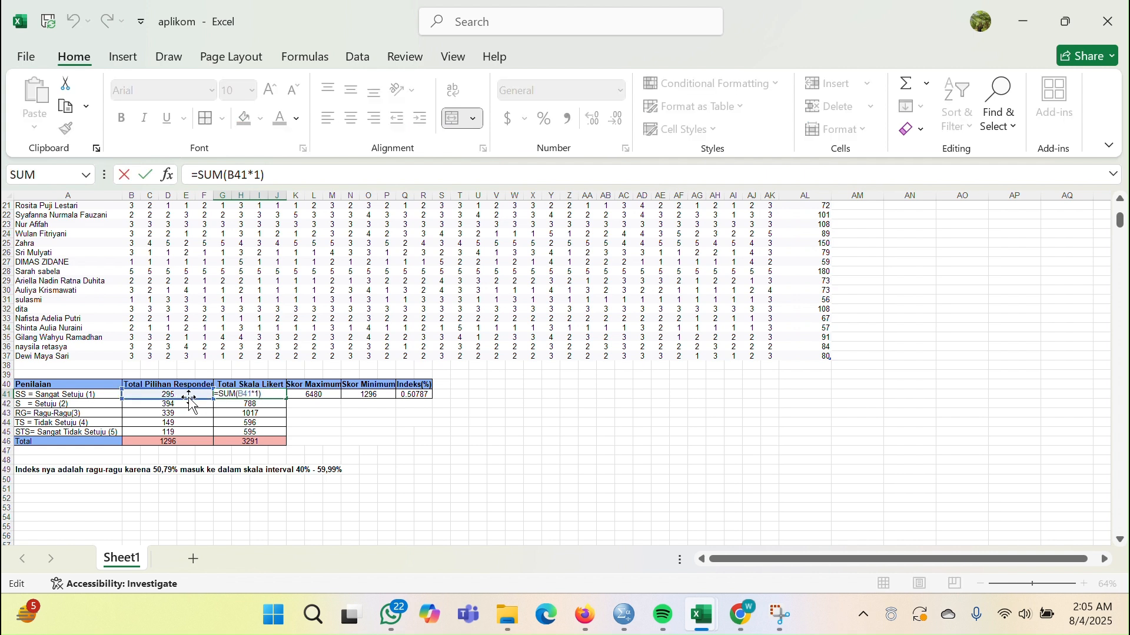
pyautogui.click(277, 404)
pyautogui.doubleClick(278, 403)
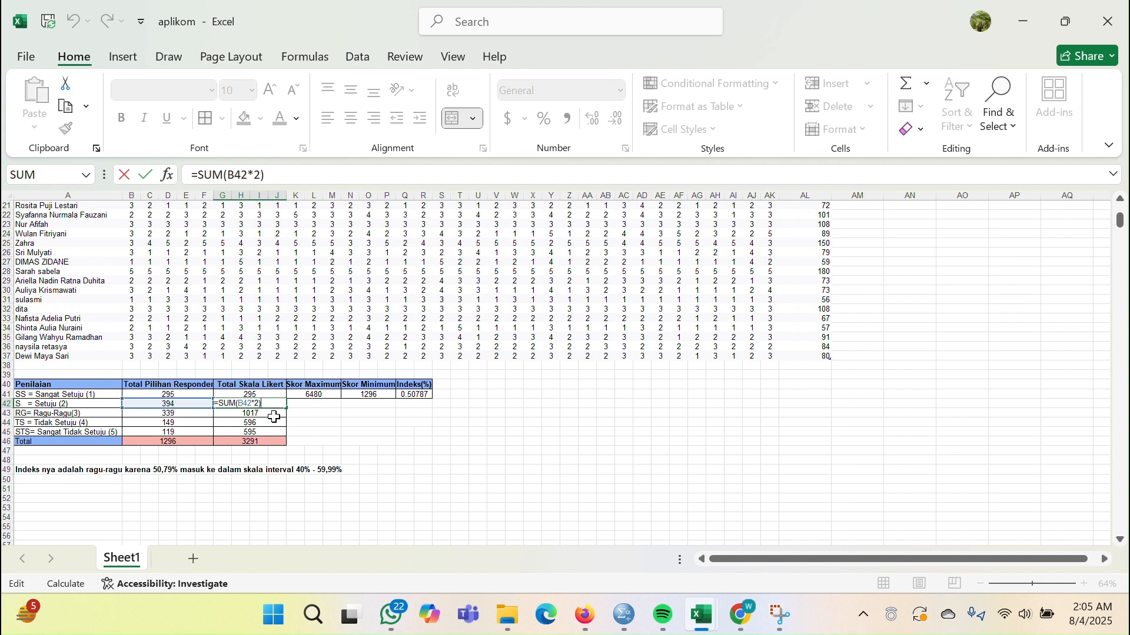
pyautogui.click(271, 447)
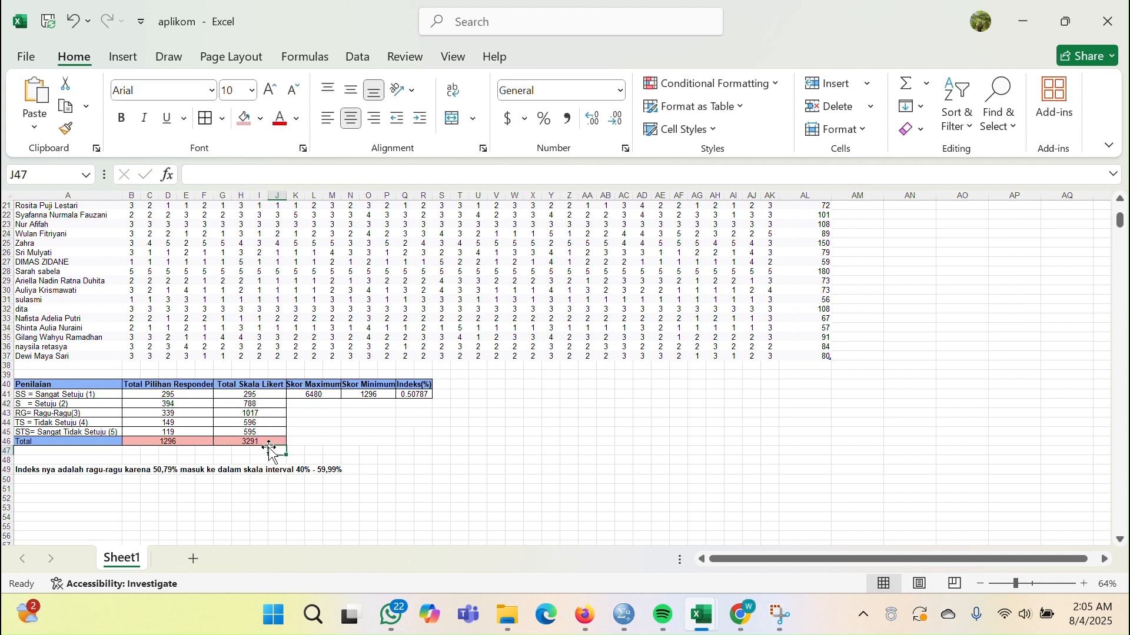
pyautogui.click(262, 442)
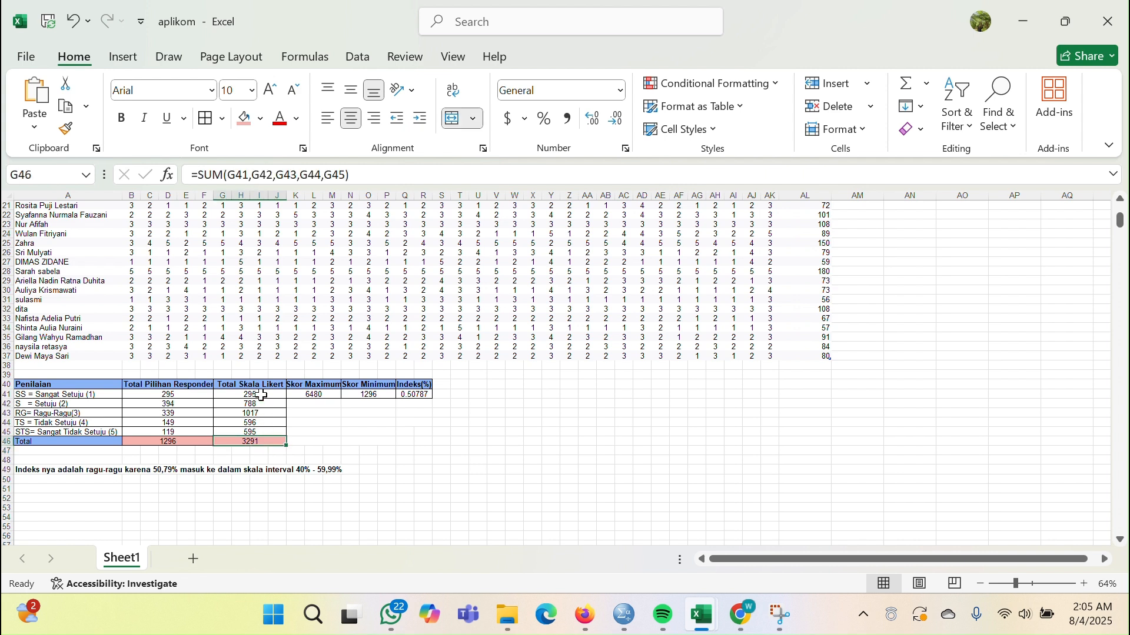
# Step: Inspect the formulas for the maximum score in K41 and the minimum score in N41
pyautogui.doubleClick(308, 394)
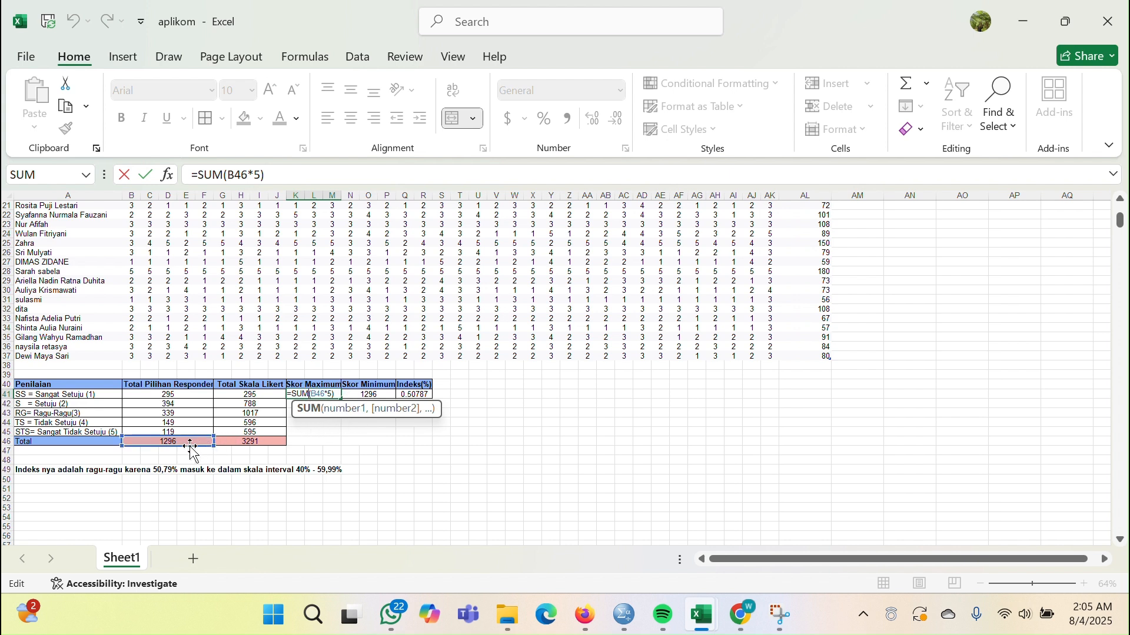
pyautogui.click(320, 429)
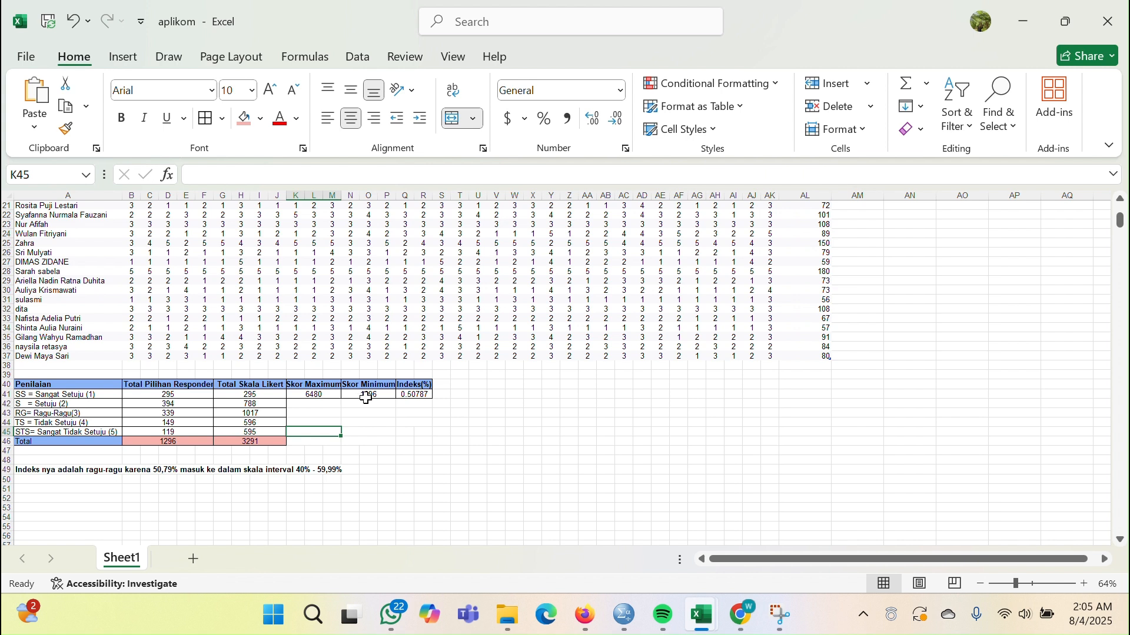
pyautogui.click(366, 395)
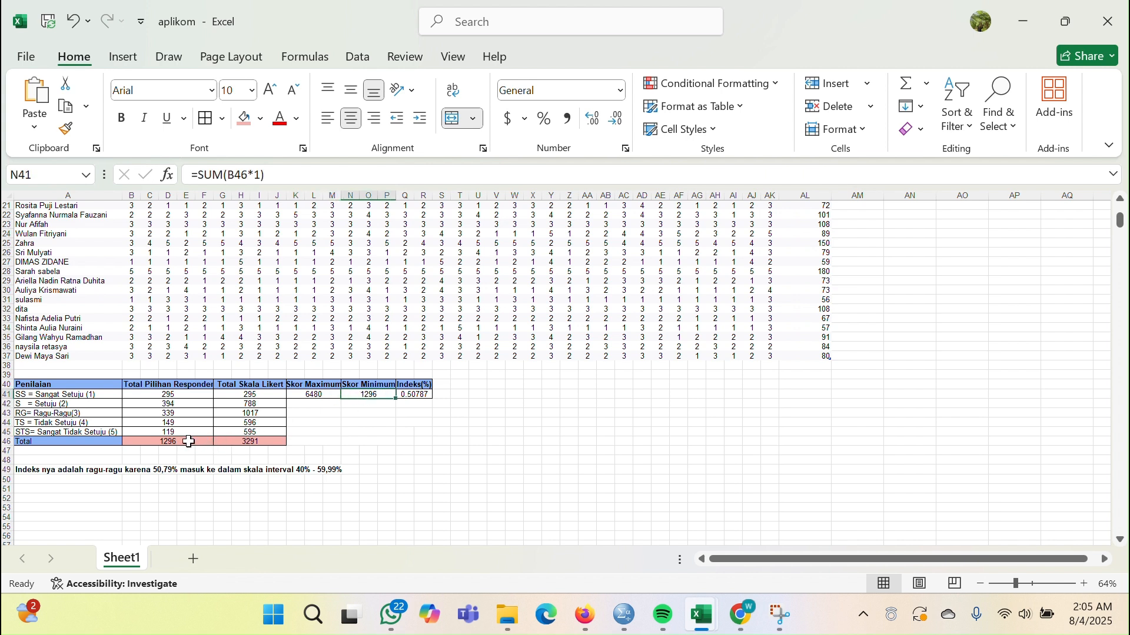
pyautogui.doubleClick(383, 396)
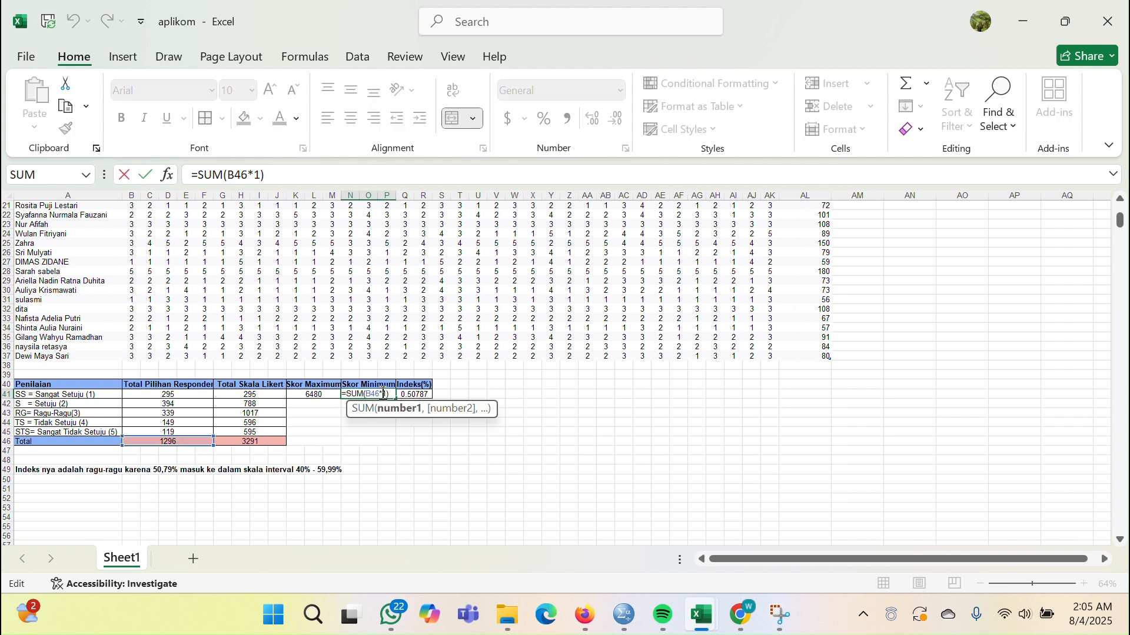
pyautogui.click(362, 440)
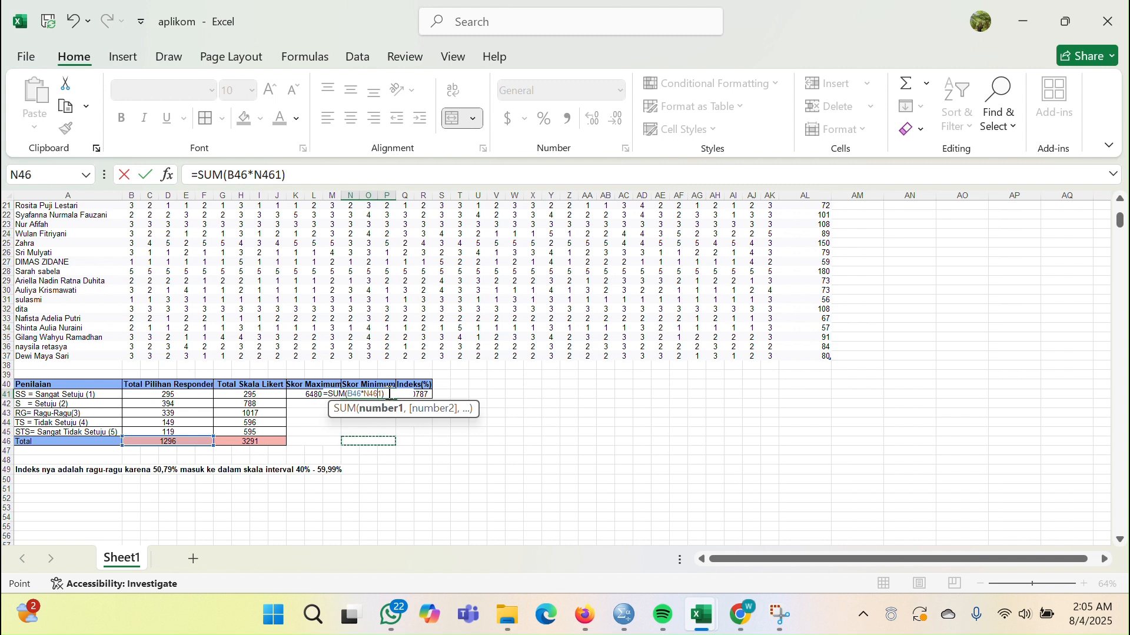
pyautogui.write(')')
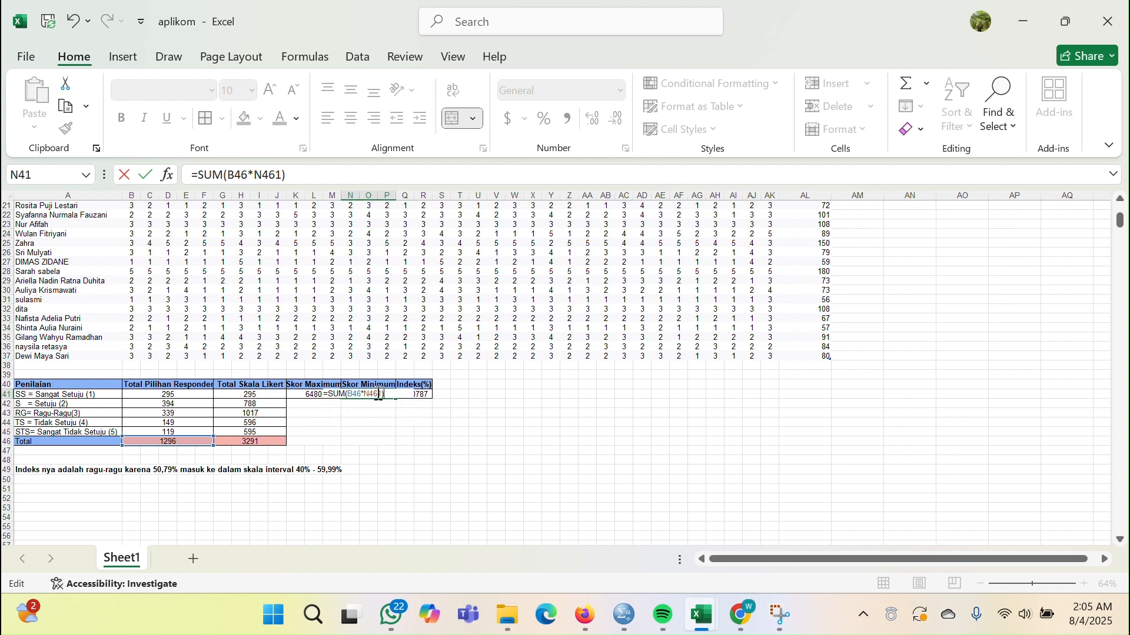
pyautogui.click(379, 394)
pyautogui.press('BackSpace')
pyautogui.press('BackSpace')
pyautogui.press('BackSpace')
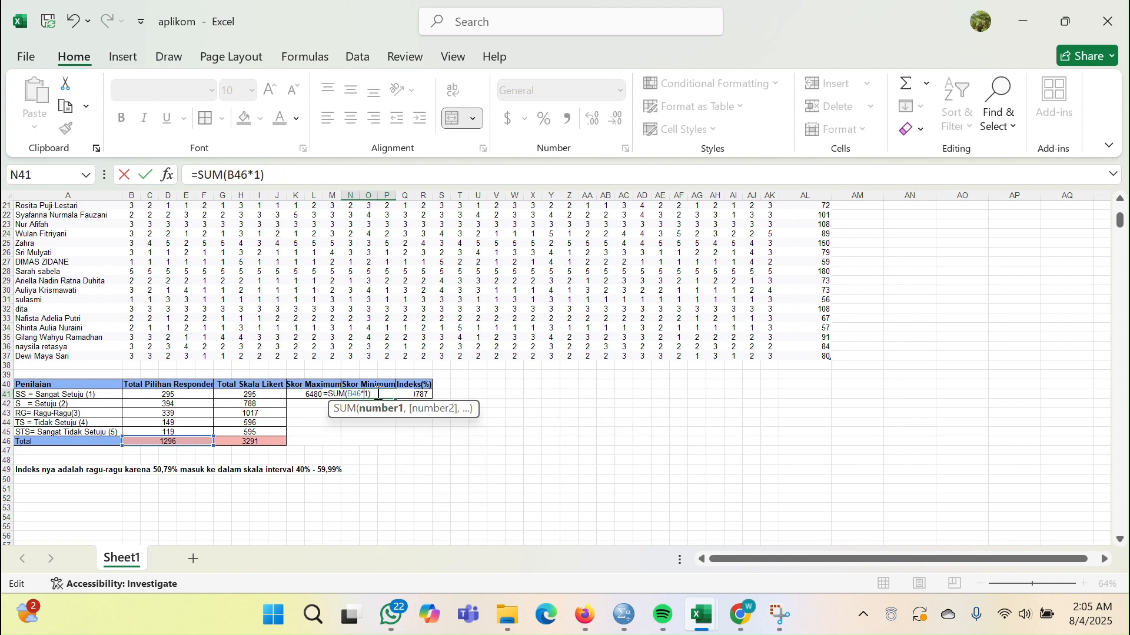
pyautogui.press('Return')
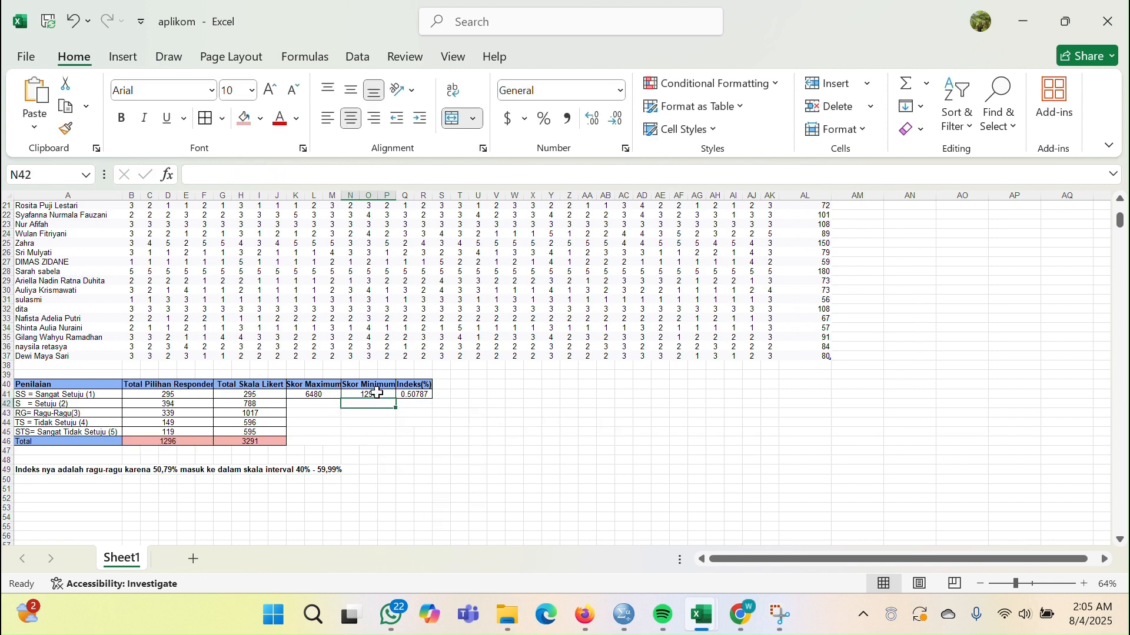
# Step: Inspect the Indeks(%) formula in Q41 and leave the cell without changing it
pyautogui.click(421, 394)
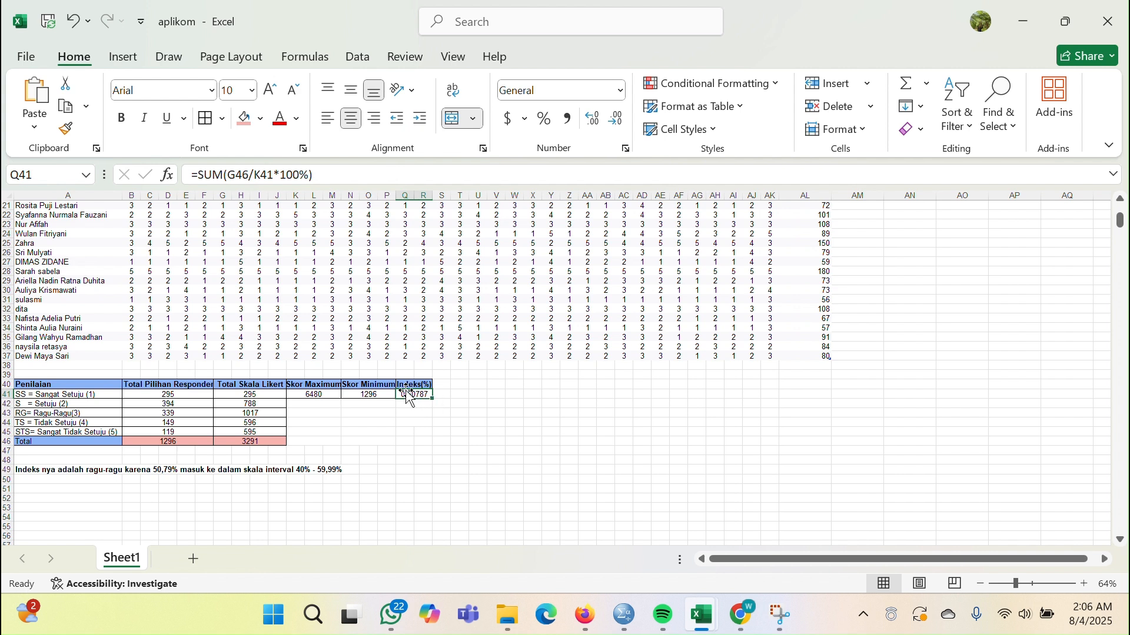
pyautogui.click(413, 385)
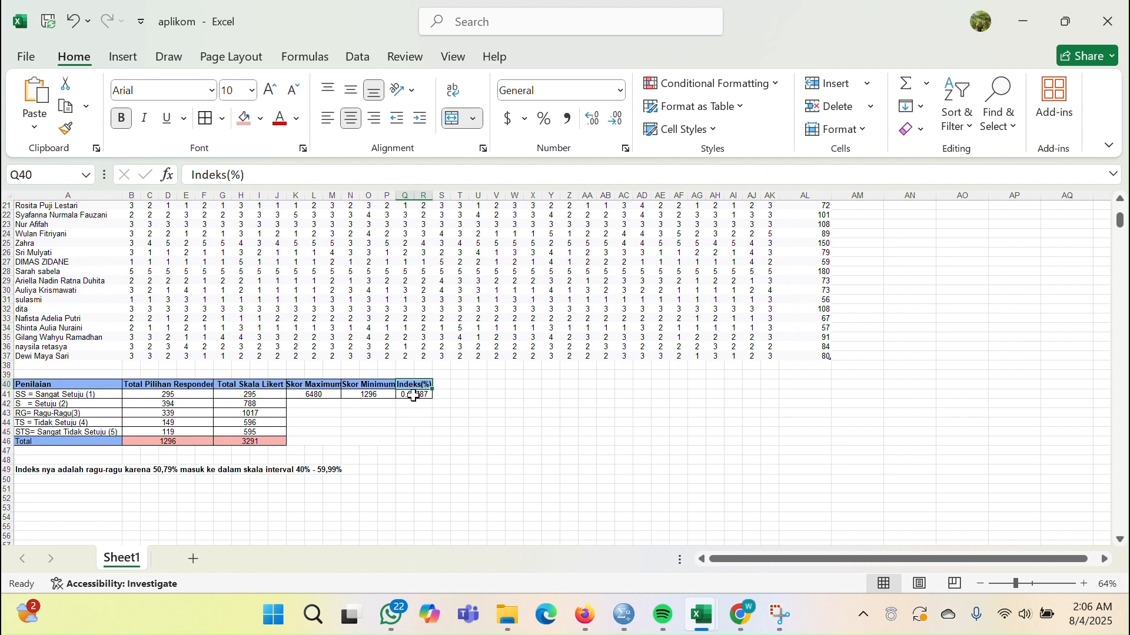
pyautogui.doubleClick(412, 396)
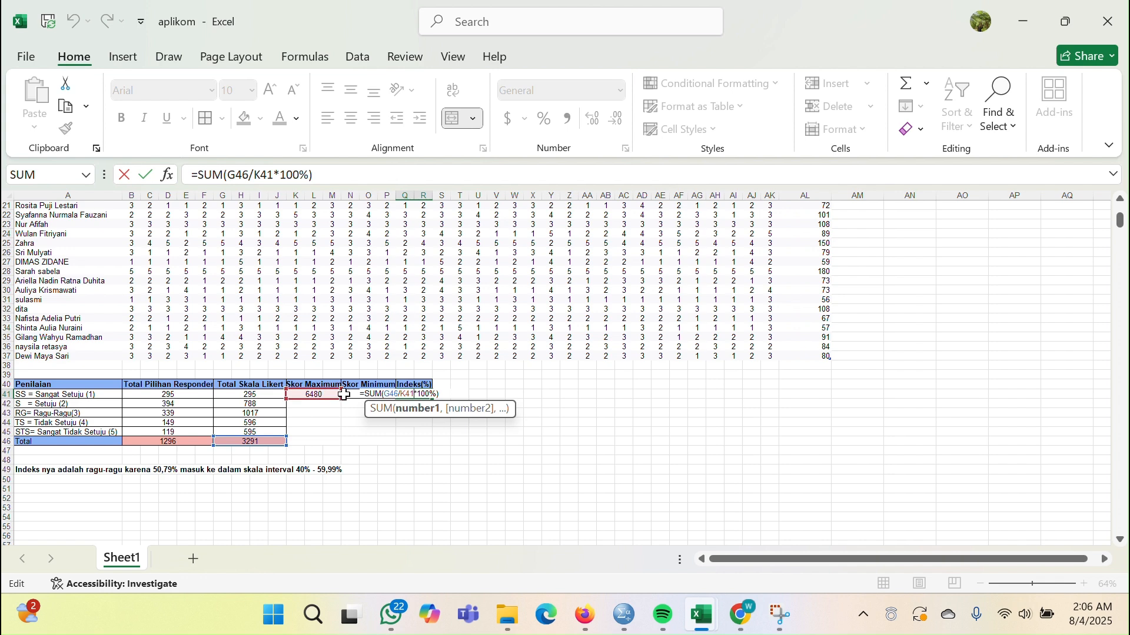
pyautogui.press('Return')
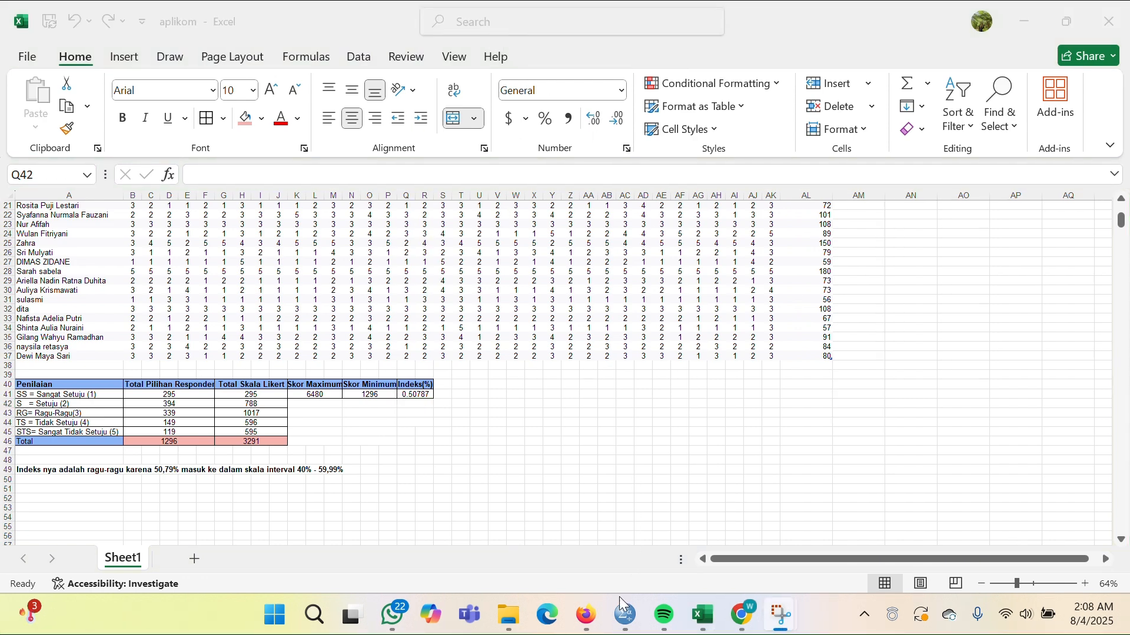
# Step: Switch to the SPSS Data Editor, review the definitions of all questionnaire variables and TOTAL, and return to the data values
pyautogui.moveTo(626, 627)
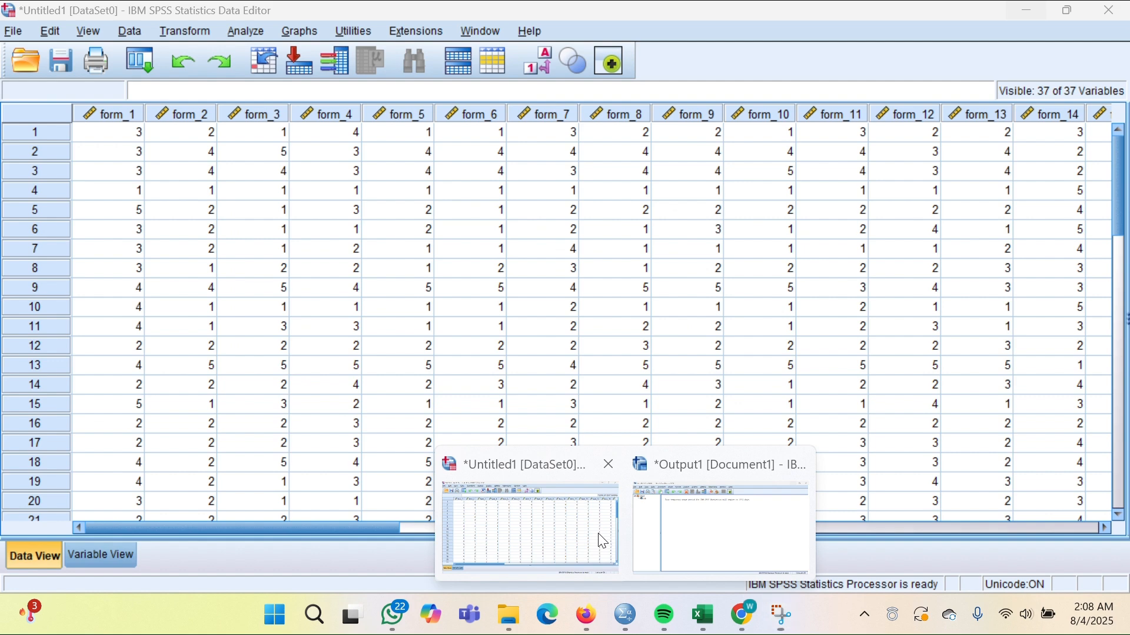
pyautogui.click(599, 538)
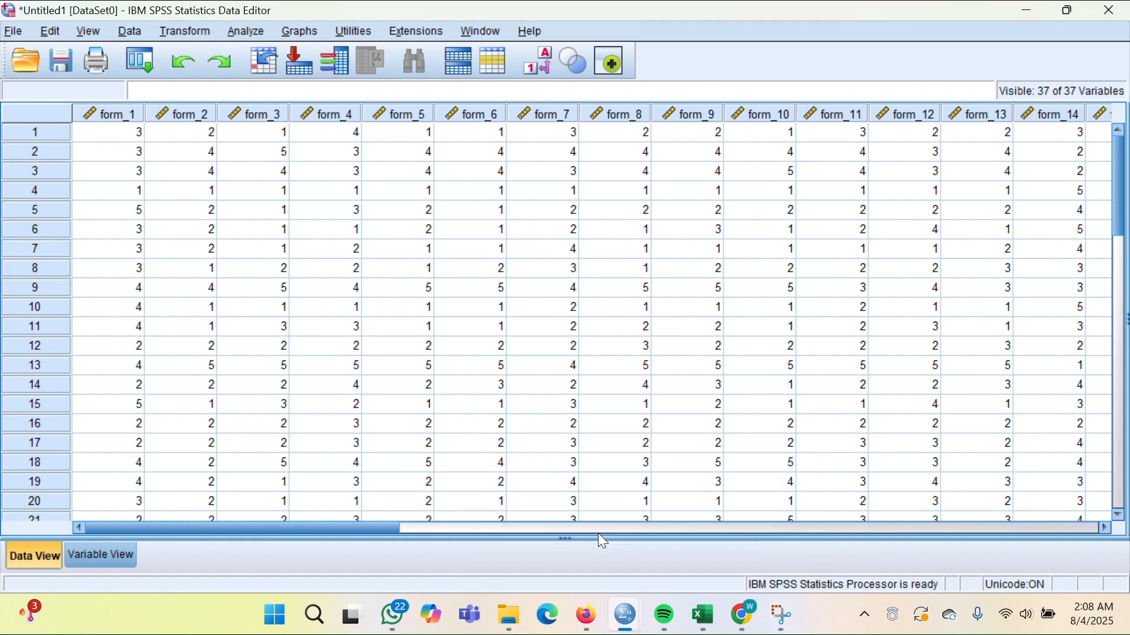
pyautogui.click(117, 554)
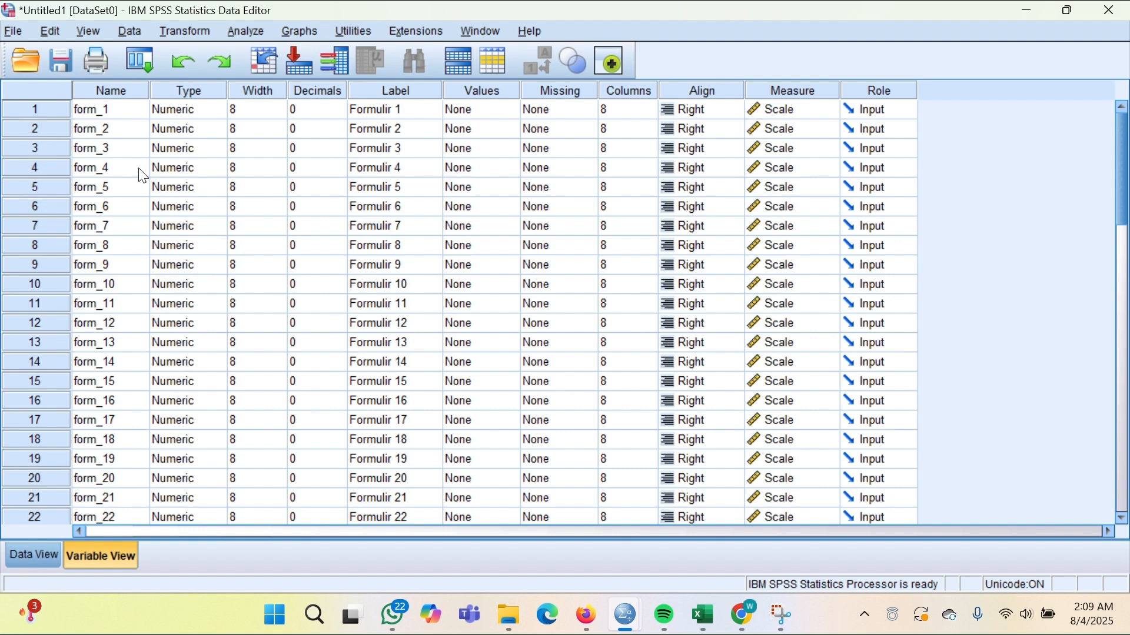
pyautogui.scroll(-1, 135, 310)
pyautogui.scroll(1, 136, 310)
pyautogui.scroll(-7, 410, 312)
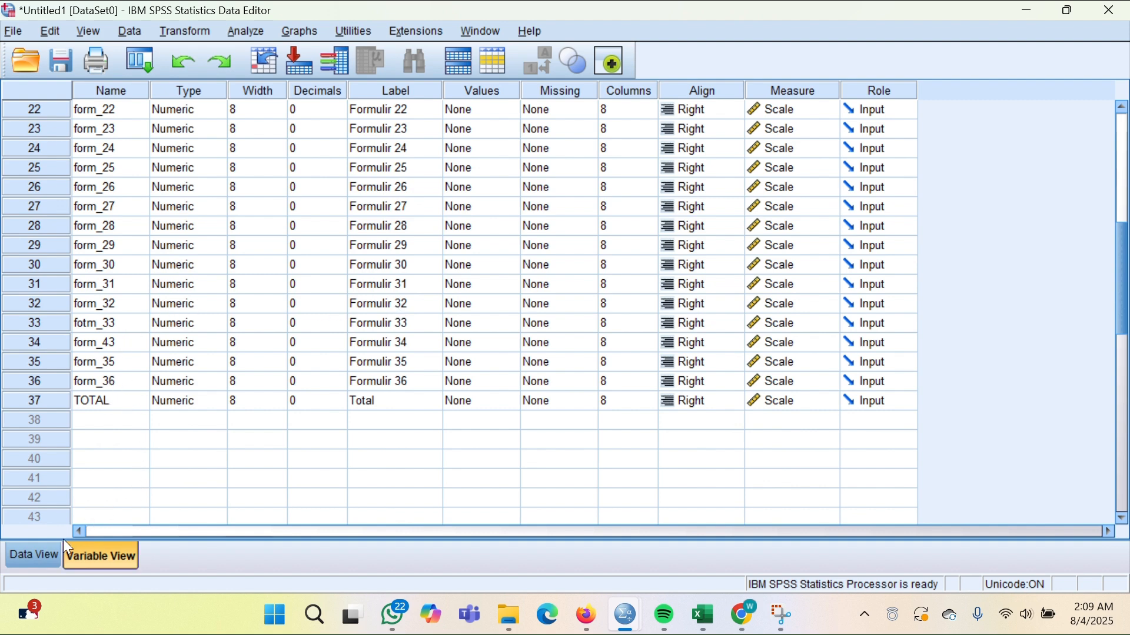
pyautogui.click(46, 556)
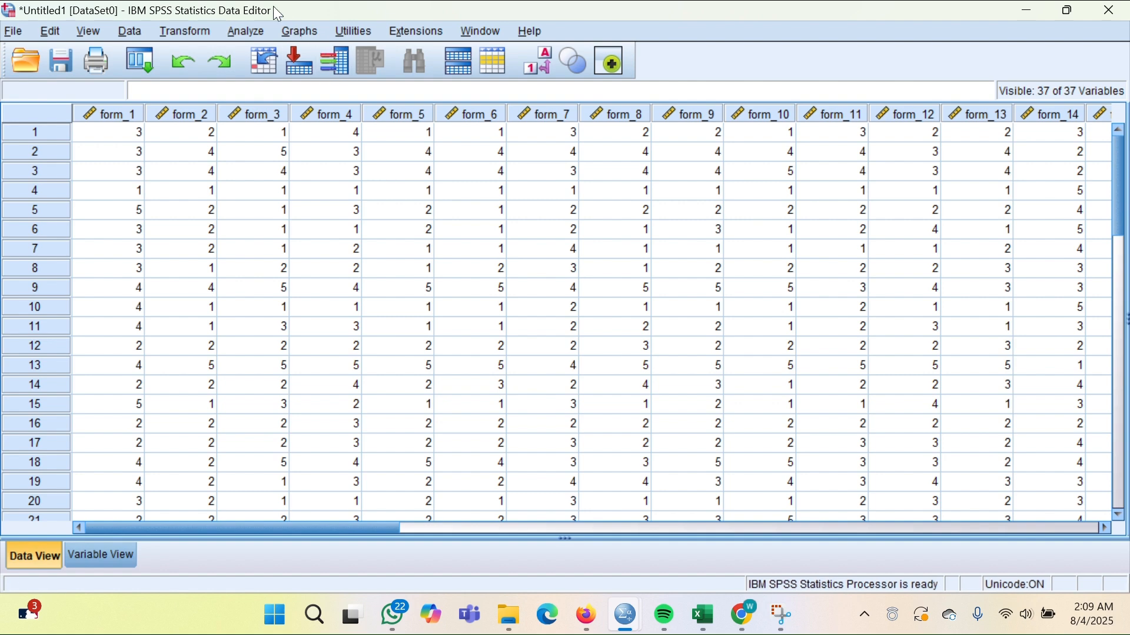
# Step: Start a Bivariate Correlations analysis and add all questionnaire items, Formulir 1 to Formulir 36, plus Total as its variables
pyautogui.click(256, 33)
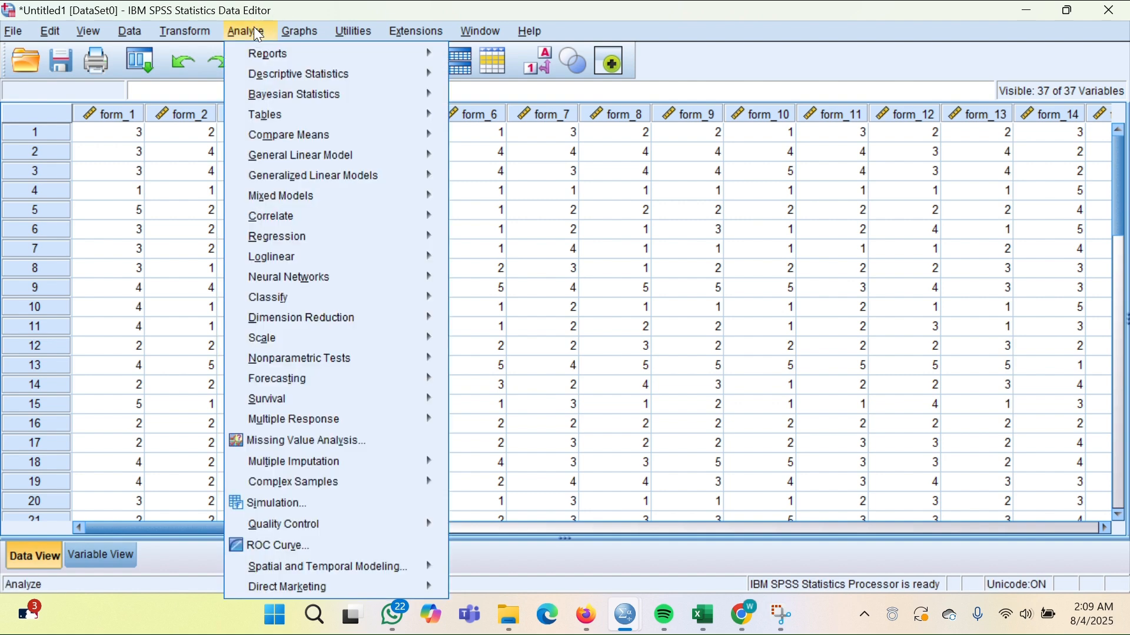
pyautogui.moveTo(308, 222)
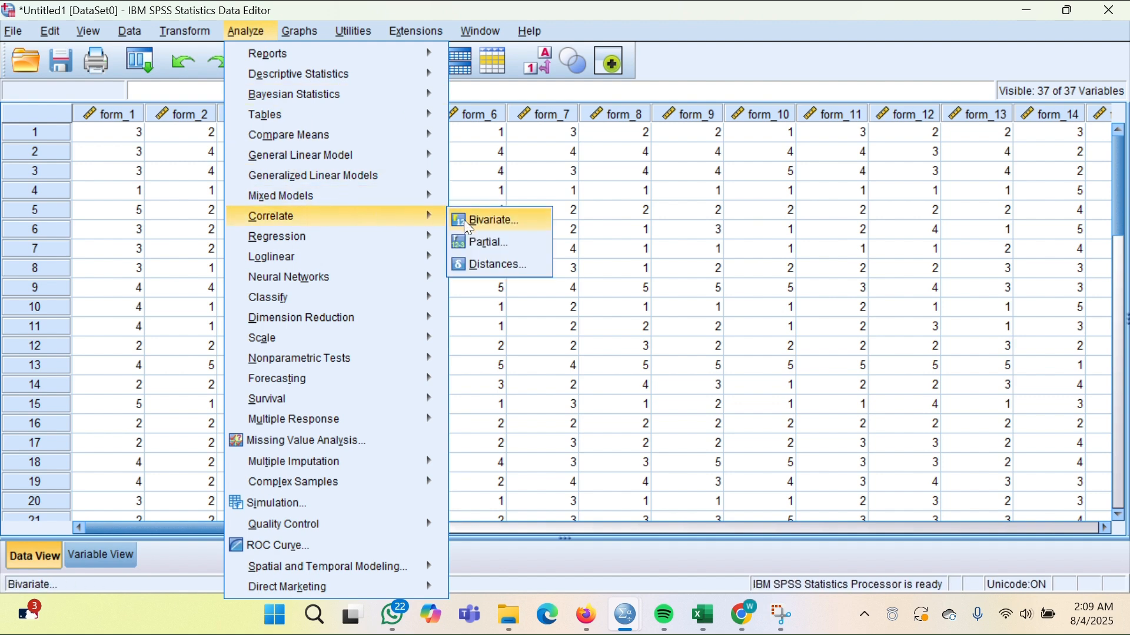
pyautogui.click(487, 221)
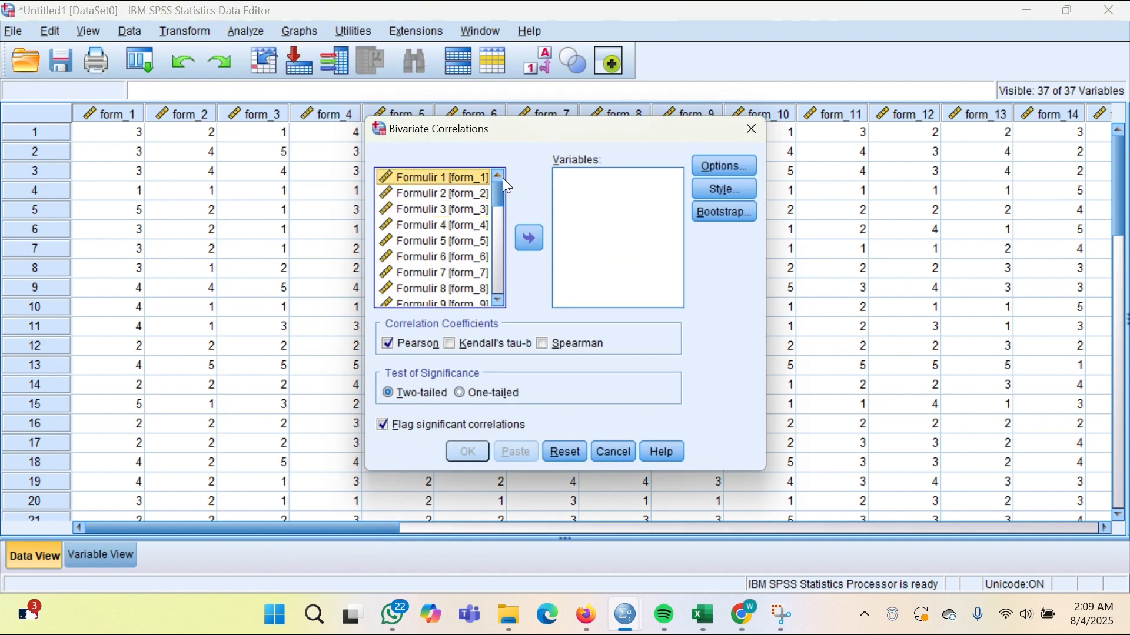
pyautogui.click(531, 242)
pyautogui.click(466, 178)
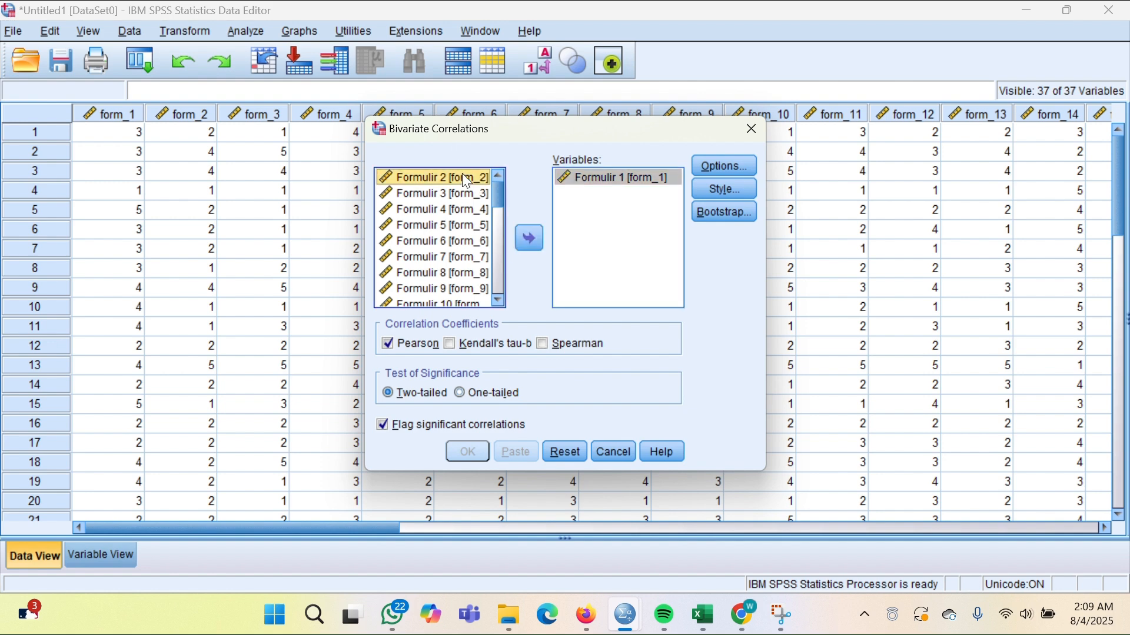
pyautogui.click(528, 239)
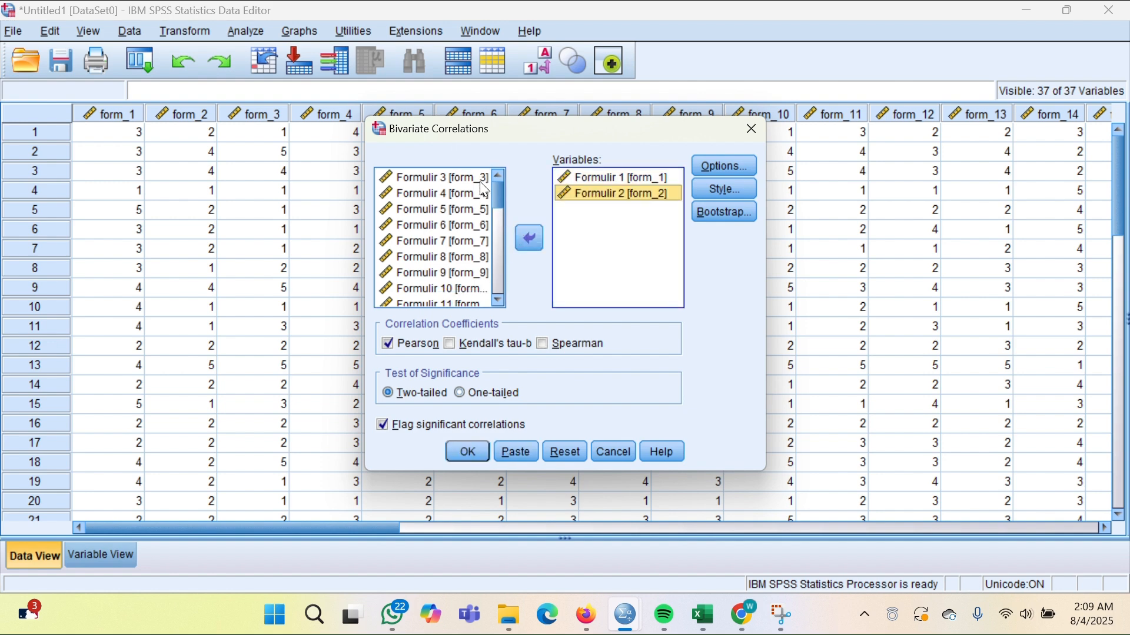
pyautogui.click(480, 179)
pyautogui.click(533, 242)
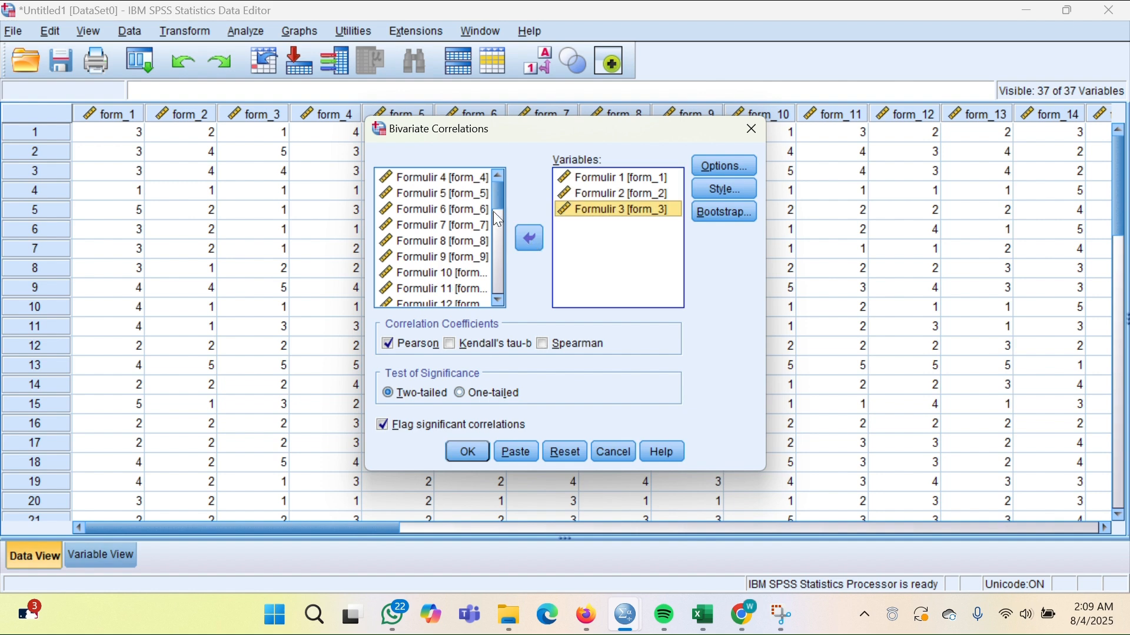
pyautogui.click(483, 182)
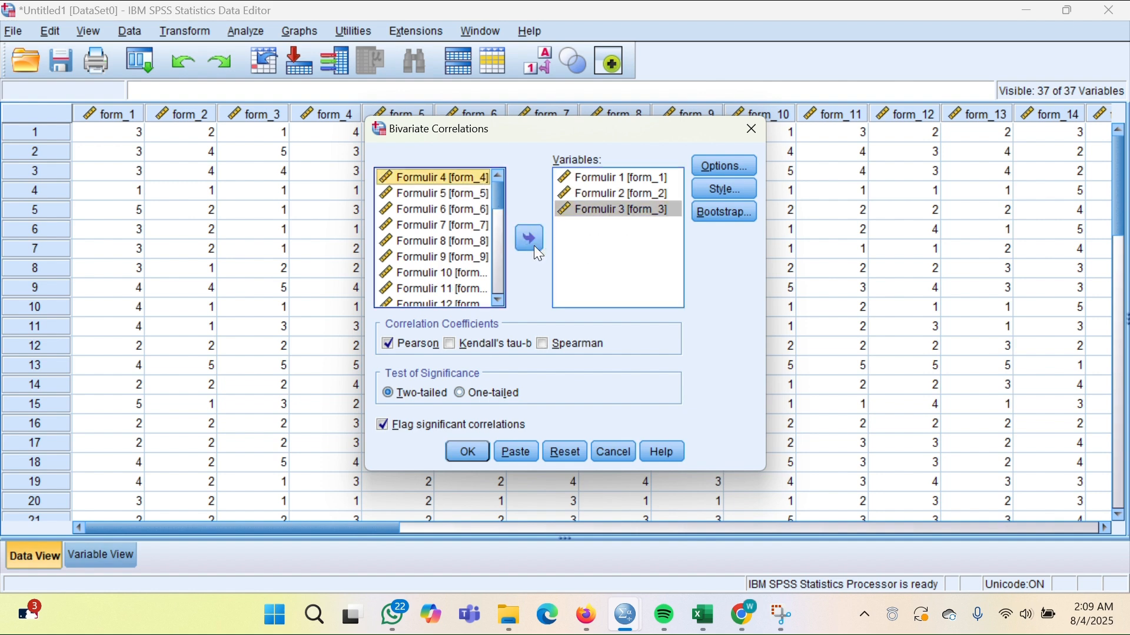
pyautogui.click(530, 237)
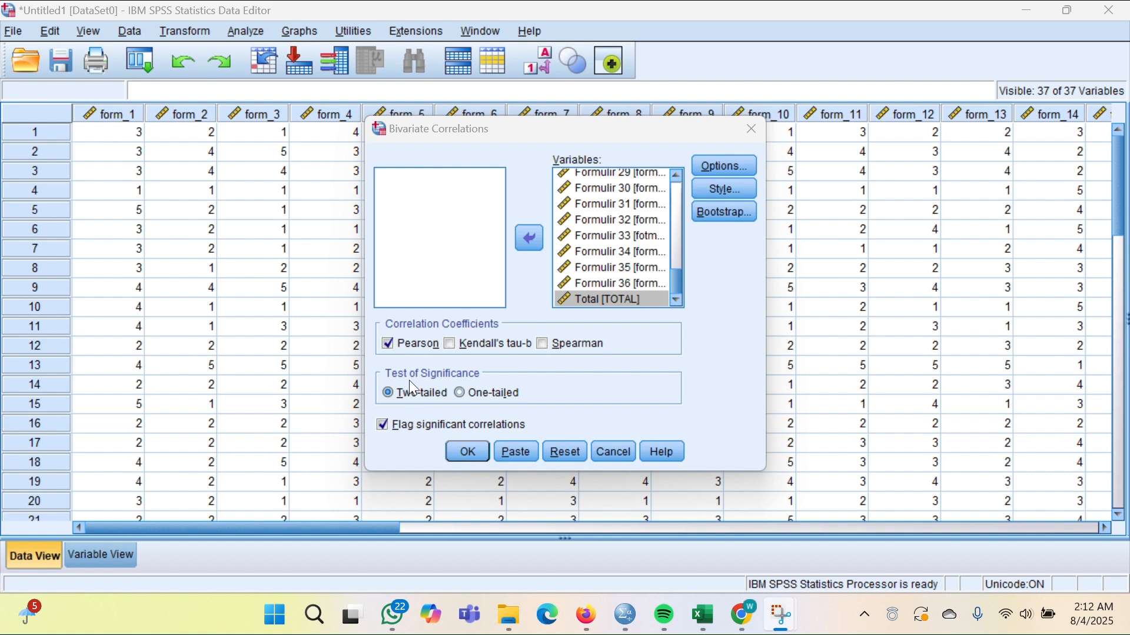
# Step: Set the significance test to one-tailed, run the Pearson correlation and look over the resulting Correlations table
pyautogui.click(459, 394)
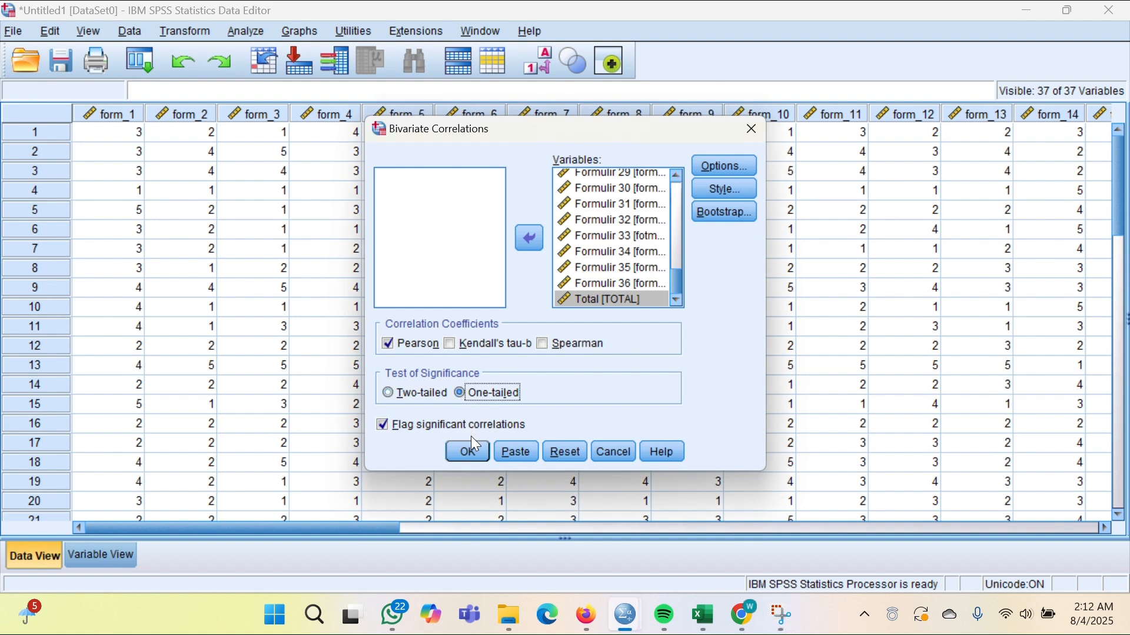
pyautogui.click(468, 451)
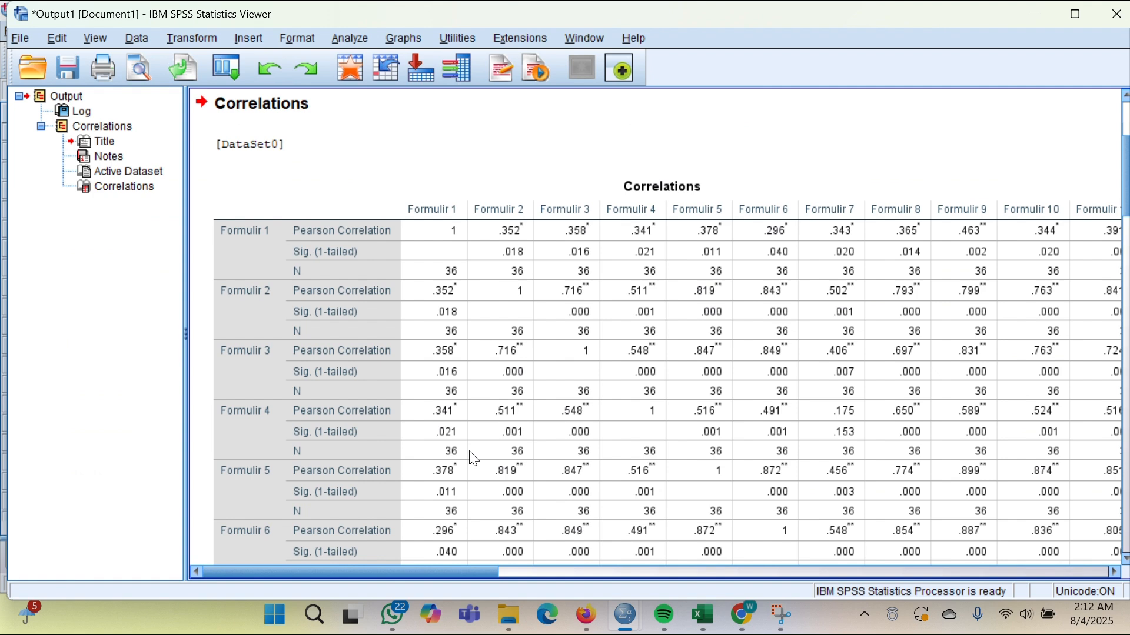
pyautogui.click(474, 458)
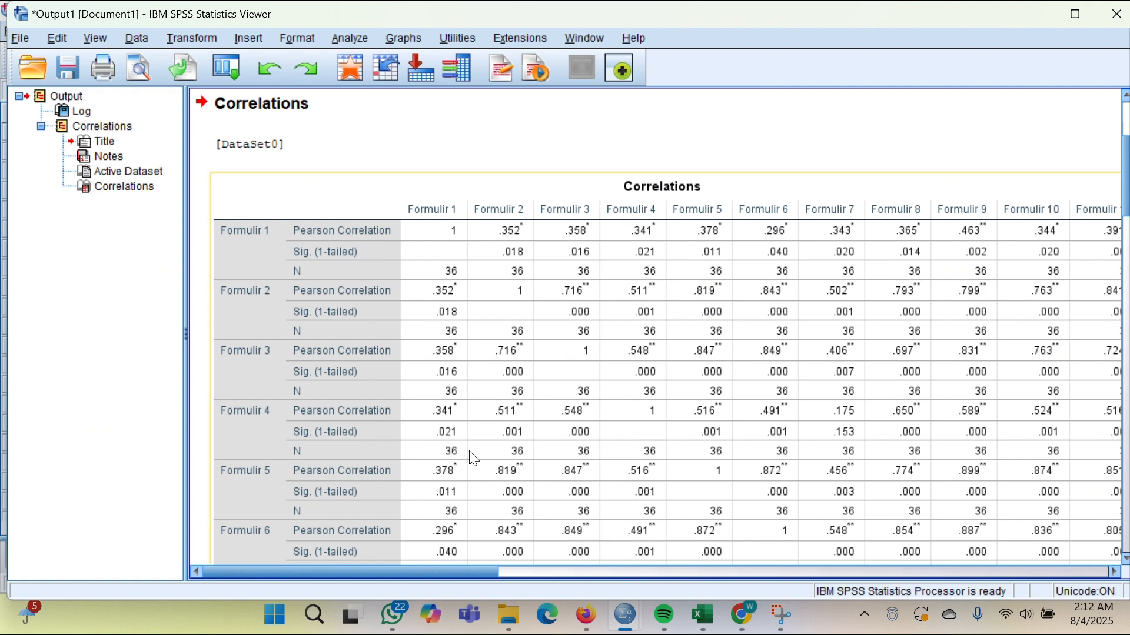
pyautogui.scroll(-4, 548, 399)
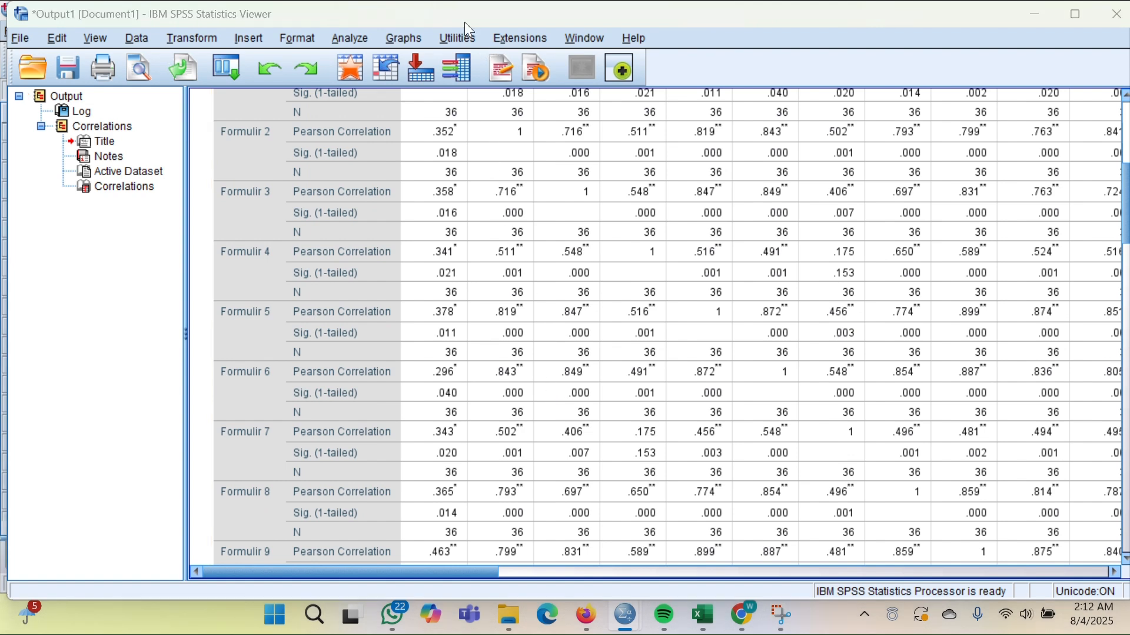
pyautogui.scroll(4, 520, 171)
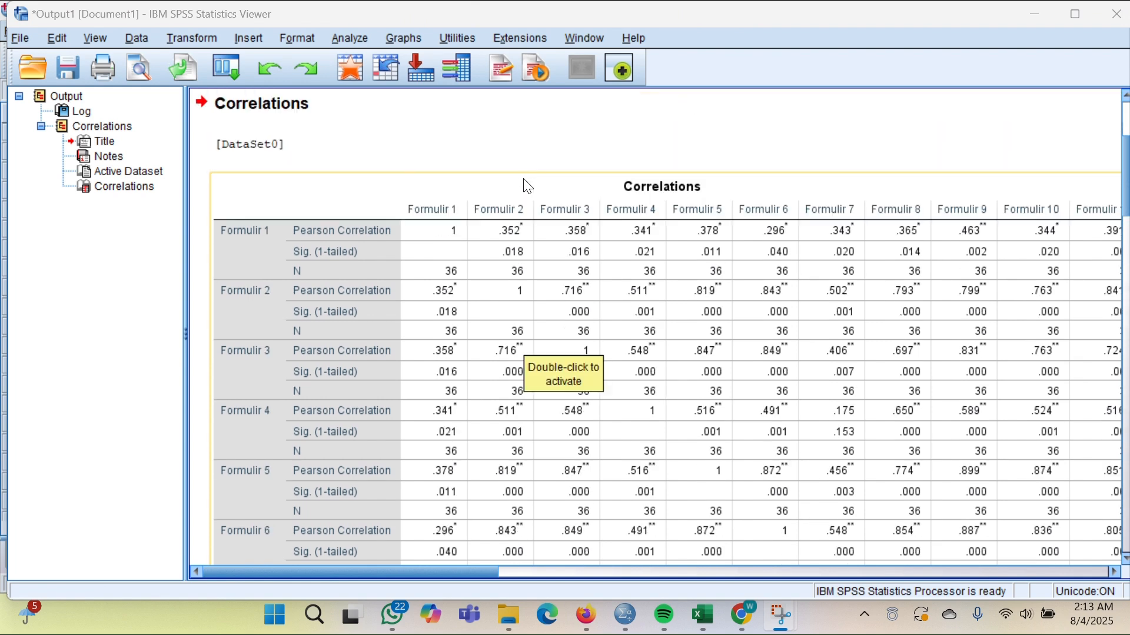
# Step: Open the Correlations table in the pivot table editor and move Variables from the column dimension to the layer dimension
pyautogui.click(563, 217)
pyautogui.doubleClick(568, 224)
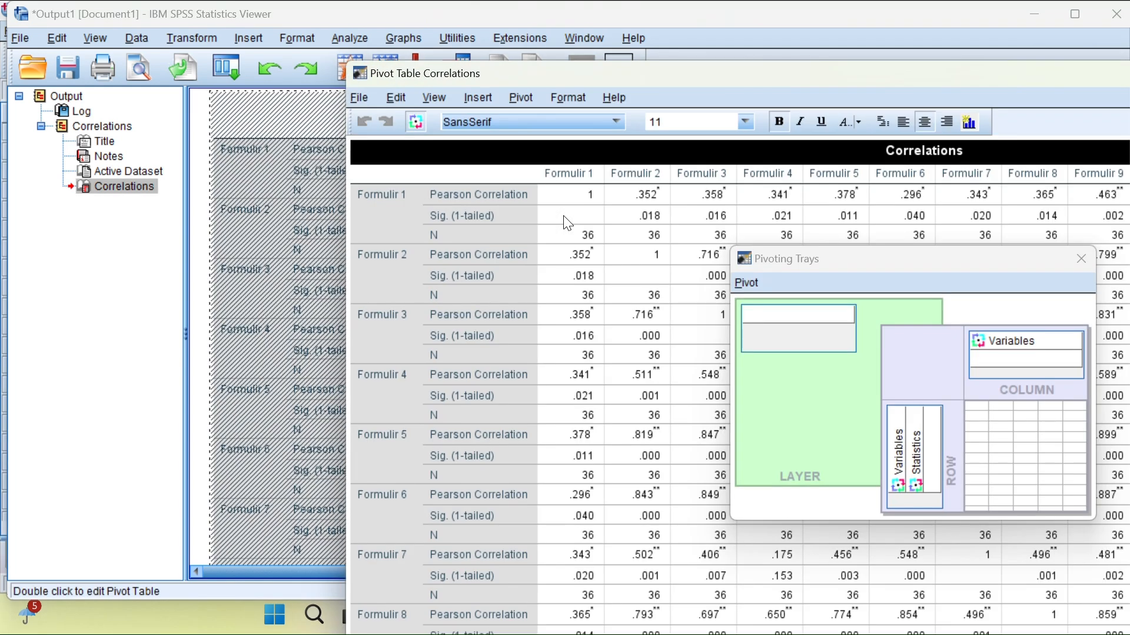
pyautogui.click(523, 97)
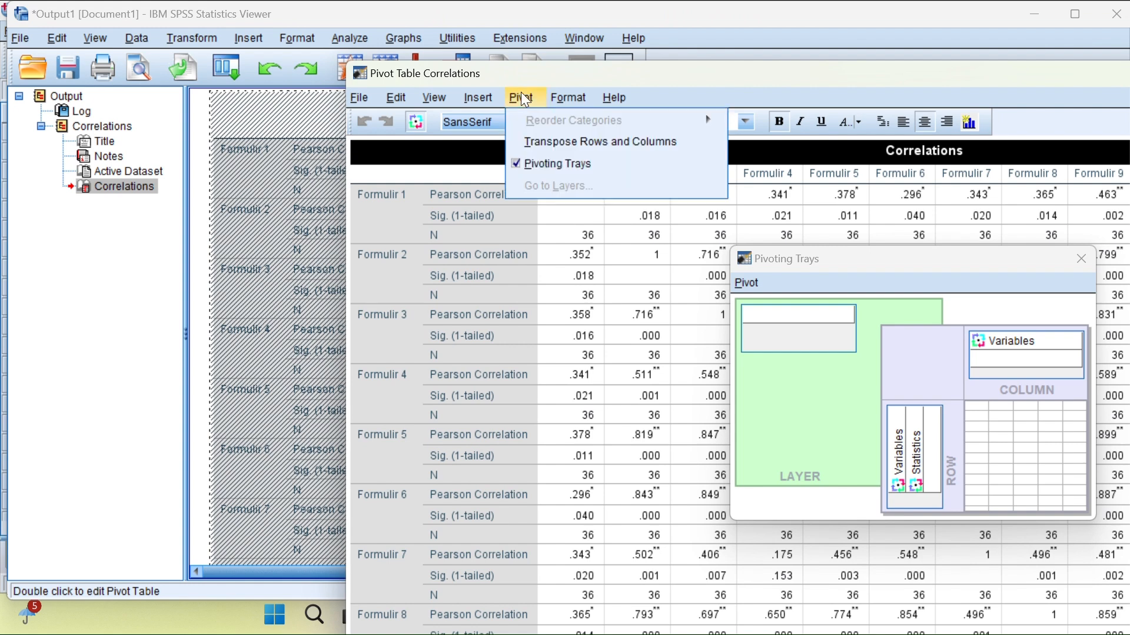
pyautogui.click(771, 322)
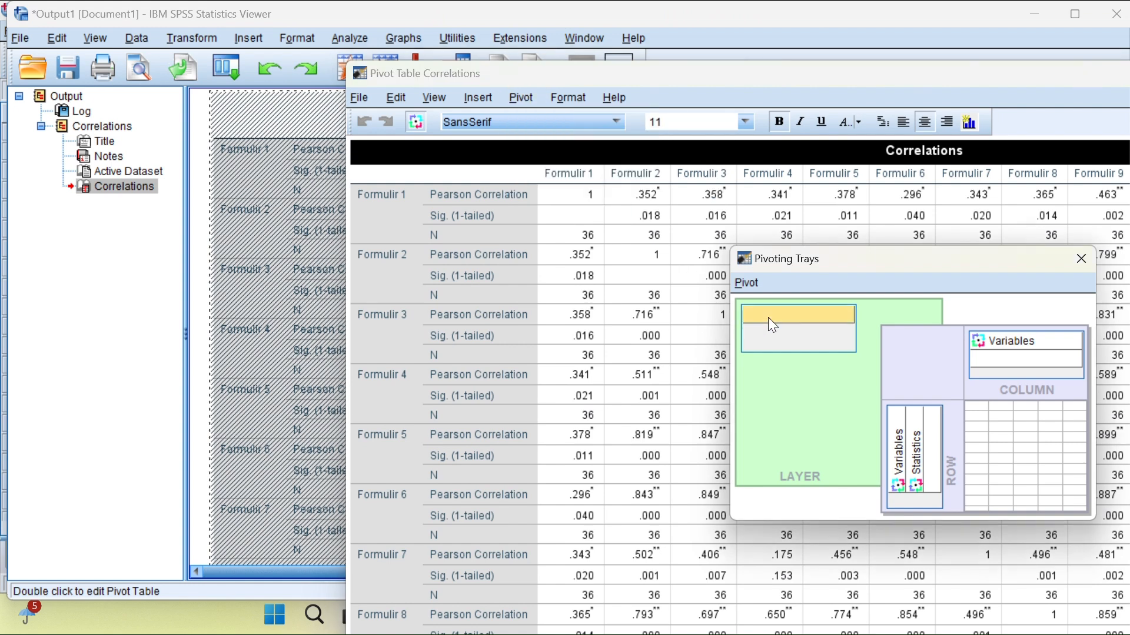
pyautogui.moveTo(977, 346); pyautogui.dragTo(813, 325)
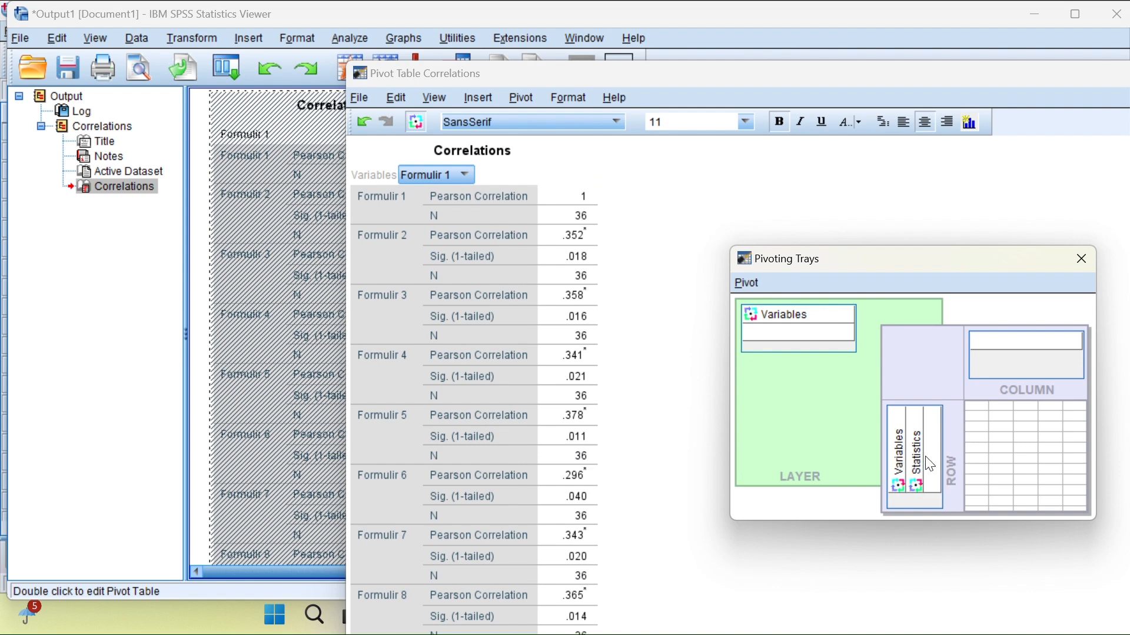
# Step: Move Statistics from the row dimension to the column dimension of the Correlations table and close the Pivoting Trays
pyautogui.moveTo(917, 448); pyautogui.dragTo(990, 369)
pyautogui.moveTo(917, 449); pyautogui.dragTo(988, 382)
pyautogui.moveTo(918, 448); pyautogui.dragTo(1004, 347)
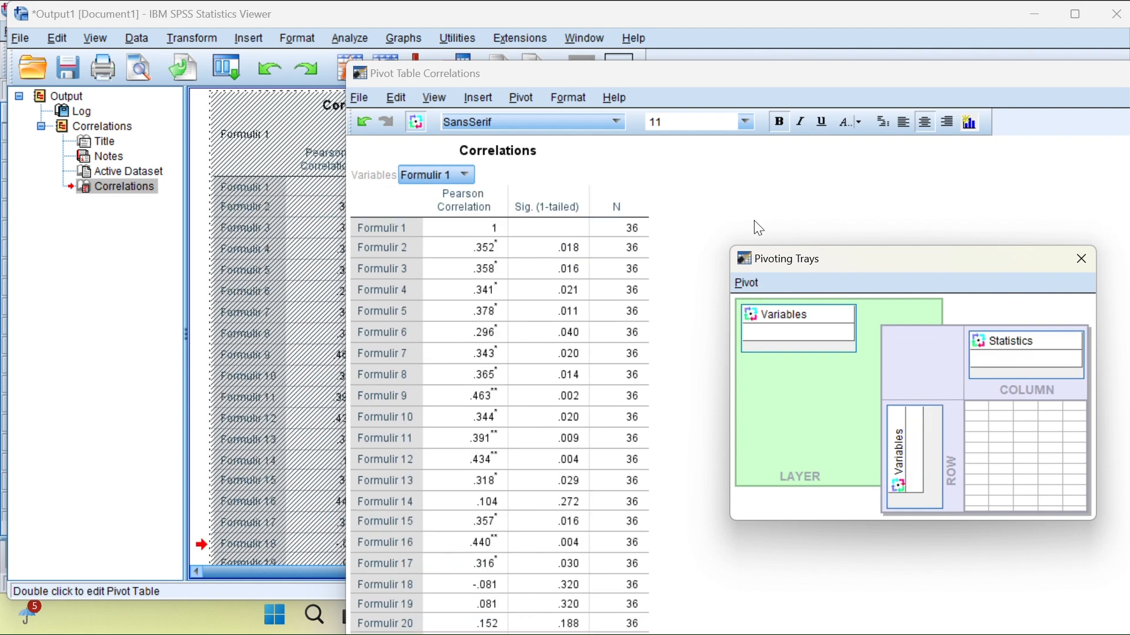
pyautogui.click(867, 240)
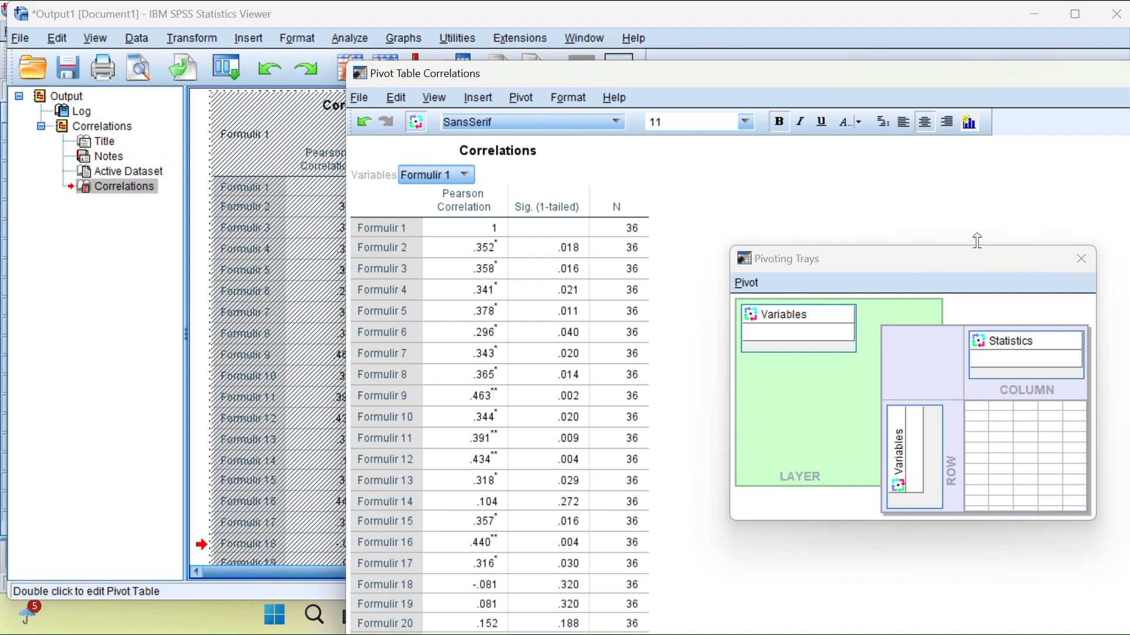
pyautogui.click(469, 27)
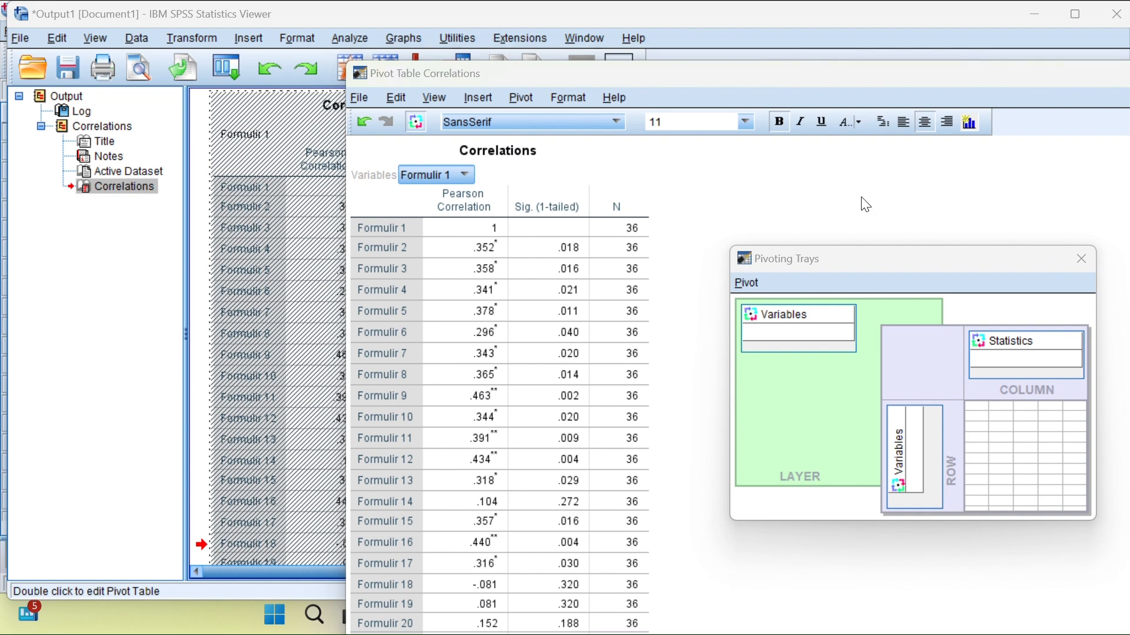
pyautogui.click(1080, 260)
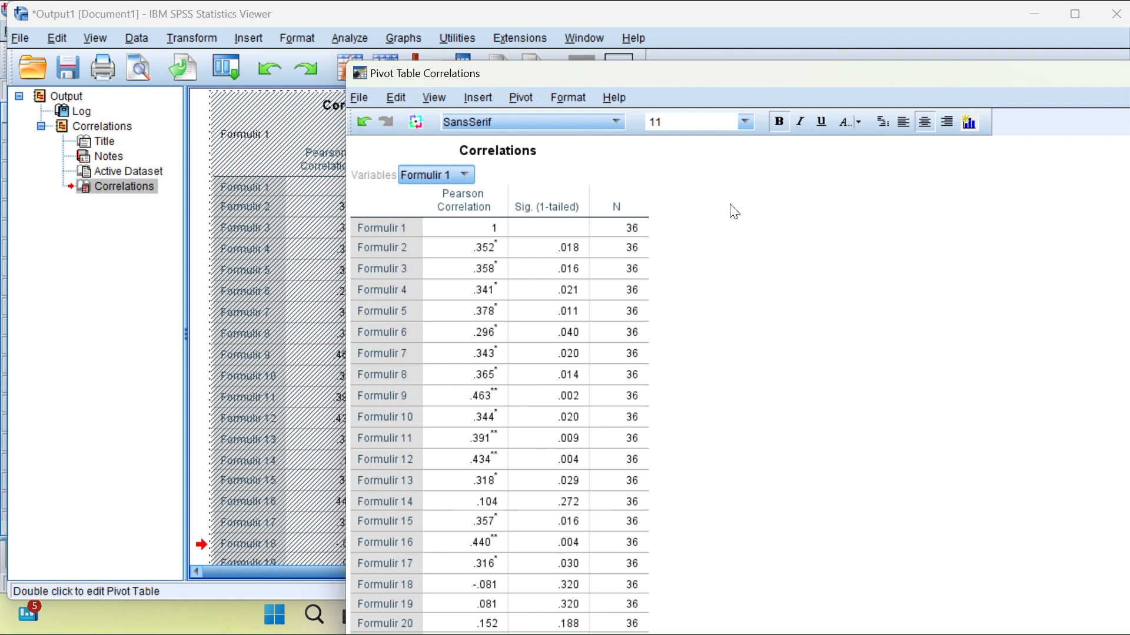
# Step: Move the pivot table window for a fuller view and switch the table's Variables layer to Total
pyautogui.moveTo(833, 79); pyautogui.dragTo(526, 20)
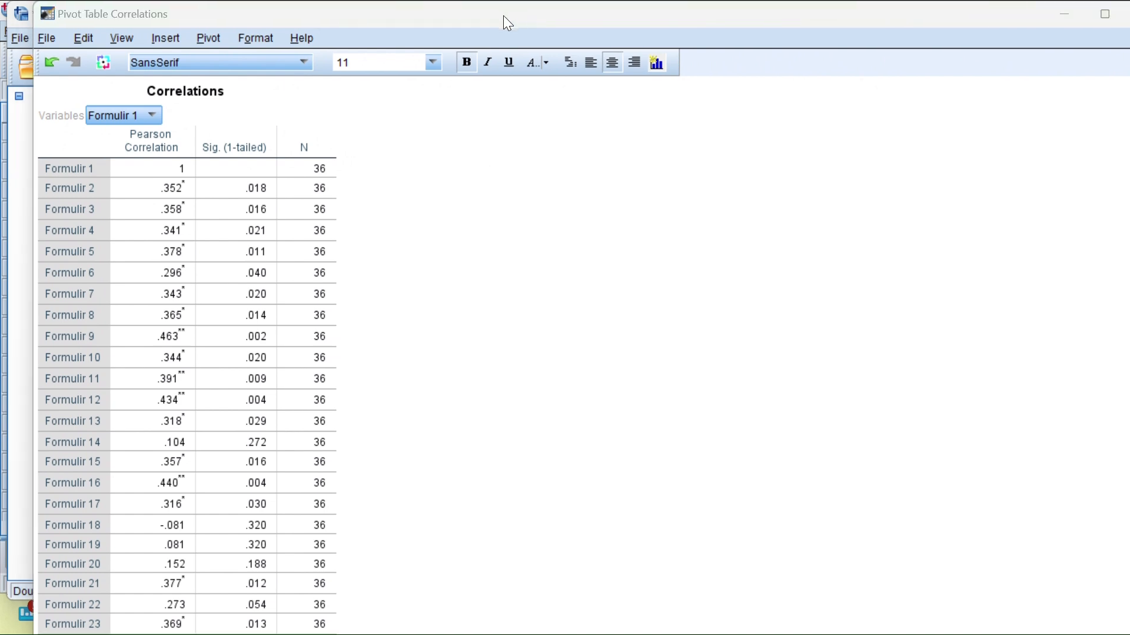
pyautogui.click(150, 117)
pyautogui.moveTo(151, 244); pyautogui.dragTo(151, 244)
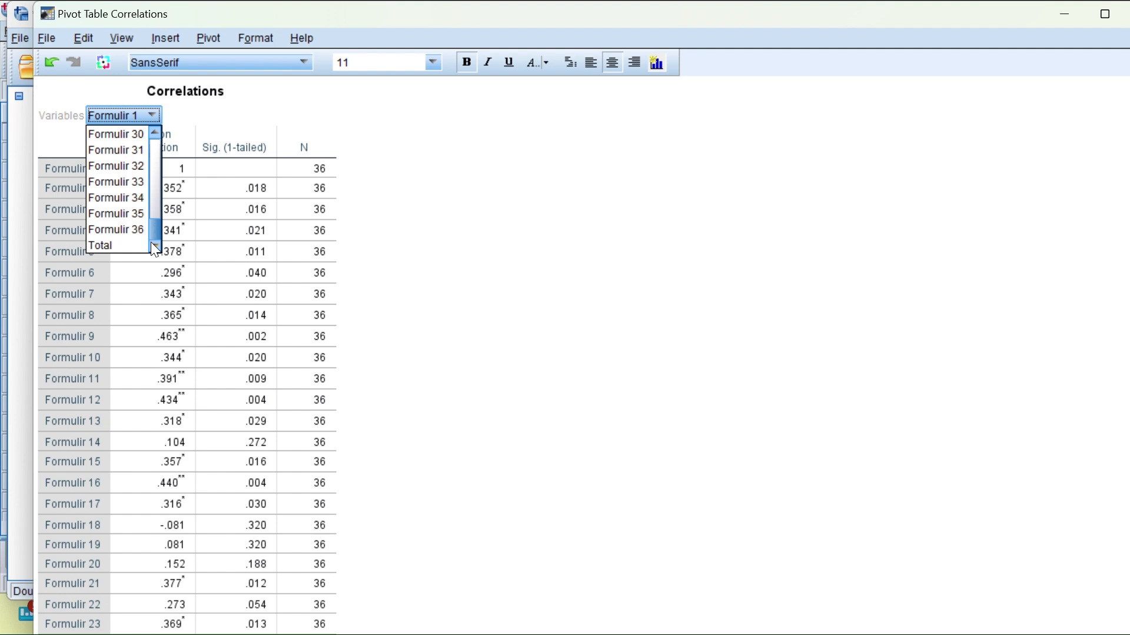
pyautogui.click(112, 246)
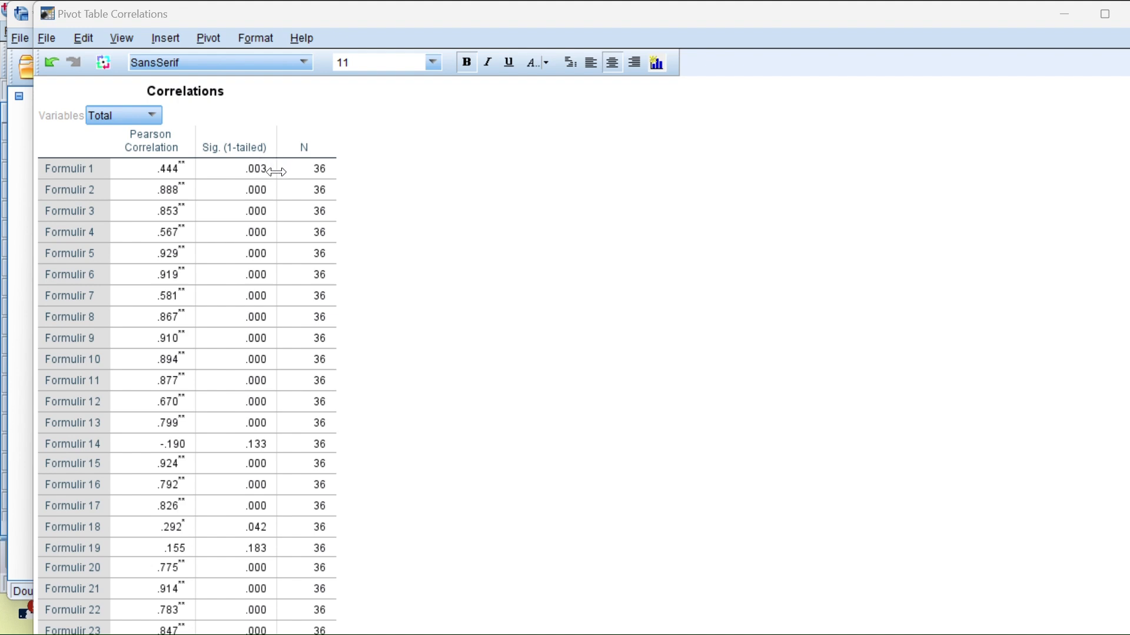
# Step: Examine the Pearson correlation and one-tailed significance of each item against Total, from Formulir 1 to Formulir 36
pyautogui.moveTo(263, 193)
pyautogui.scroll(-1, 293, 250)
pyautogui.scroll(-1, 297, 257)
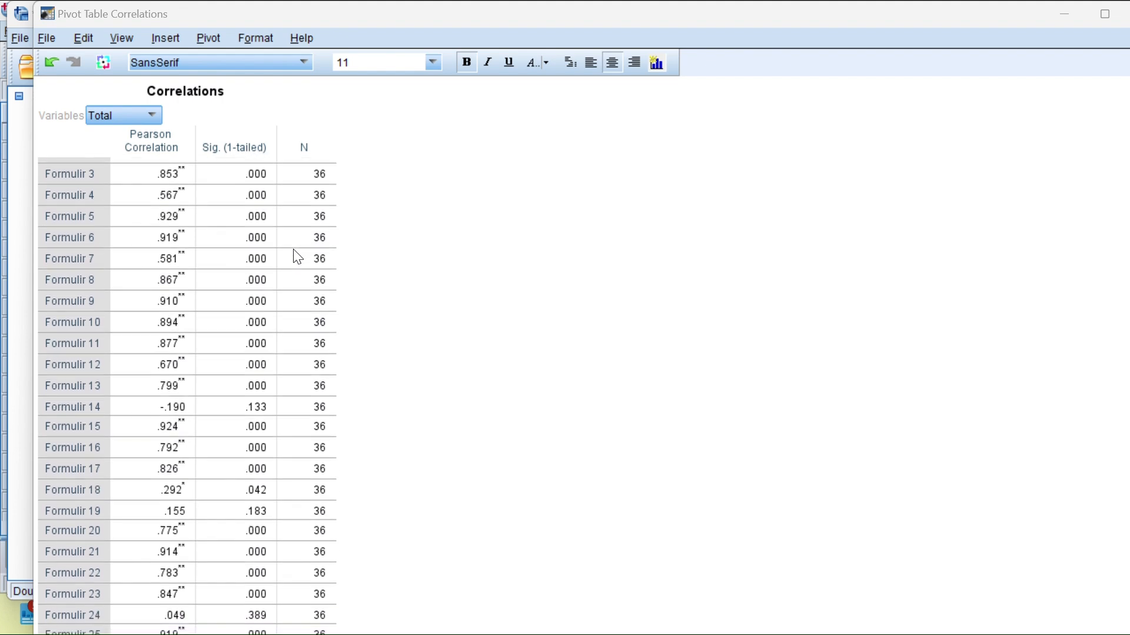
pyautogui.scroll(-1, 297, 257)
pyautogui.scroll(-1, 297, 257)
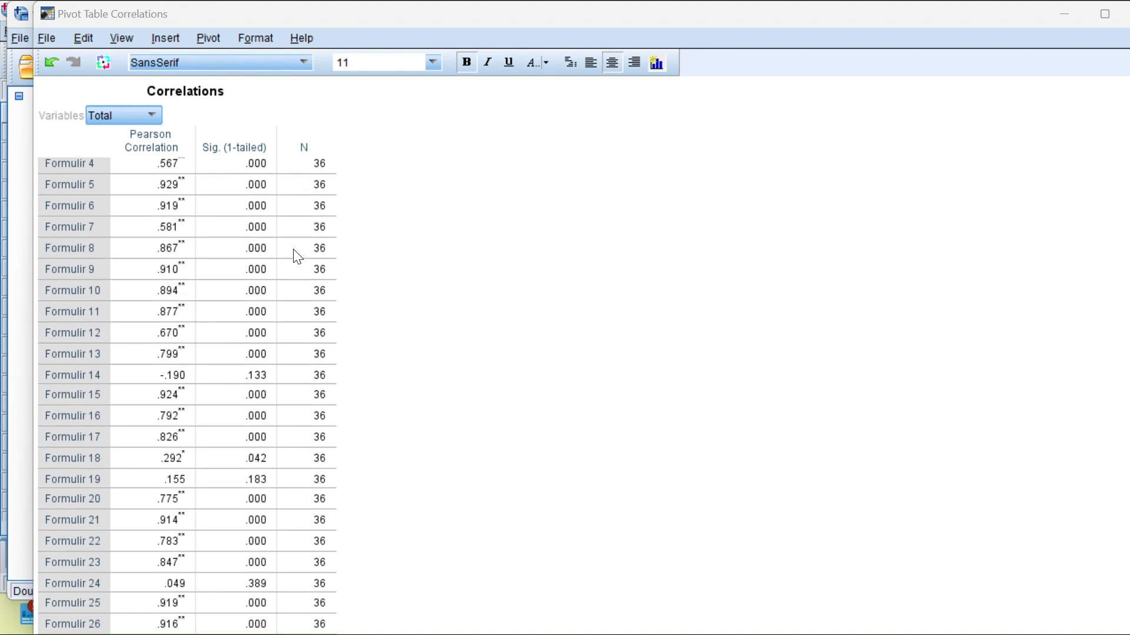
pyautogui.scroll(-1, 298, 257)
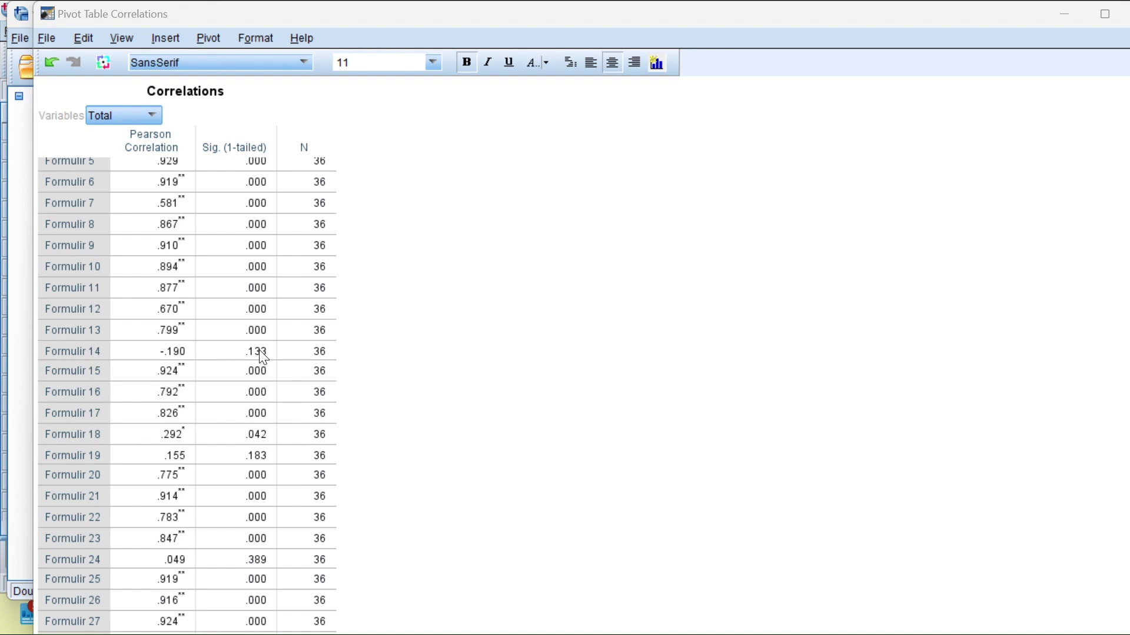
pyautogui.scroll(-1, 259, 349)
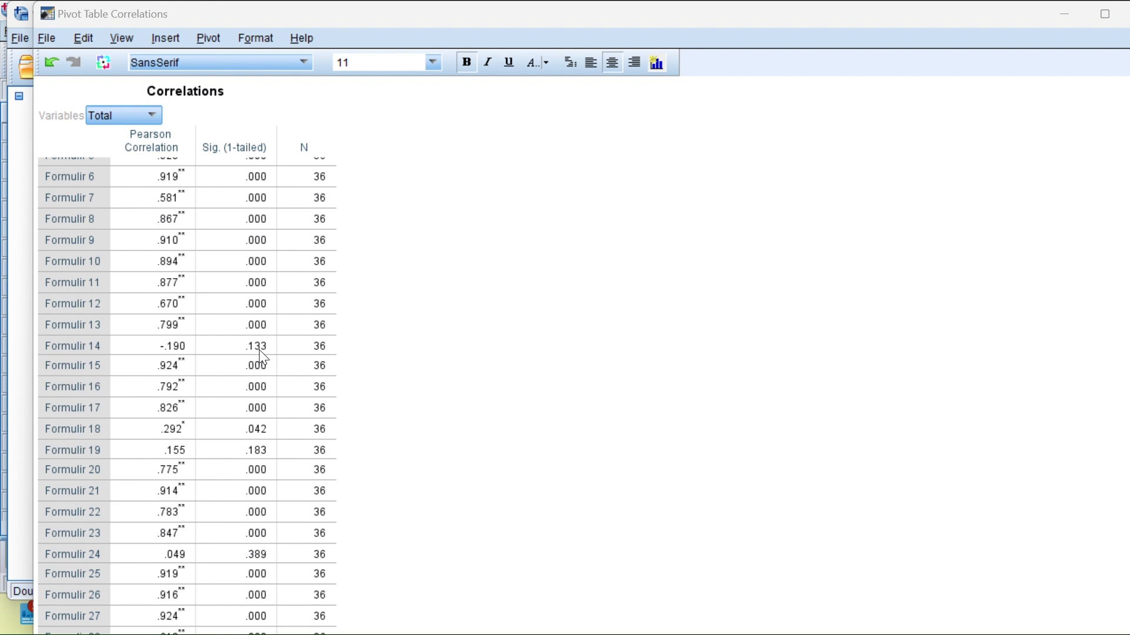
pyautogui.moveTo(263, 415)
pyautogui.scroll(-1, 253, 453)
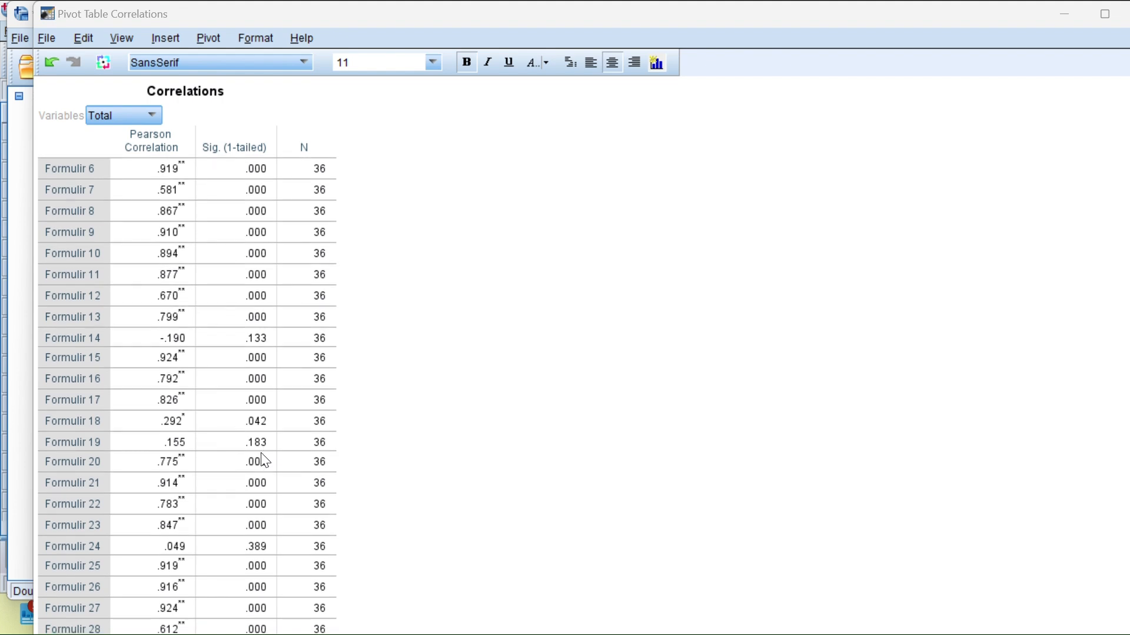
pyautogui.scroll(-1, 261, 455)
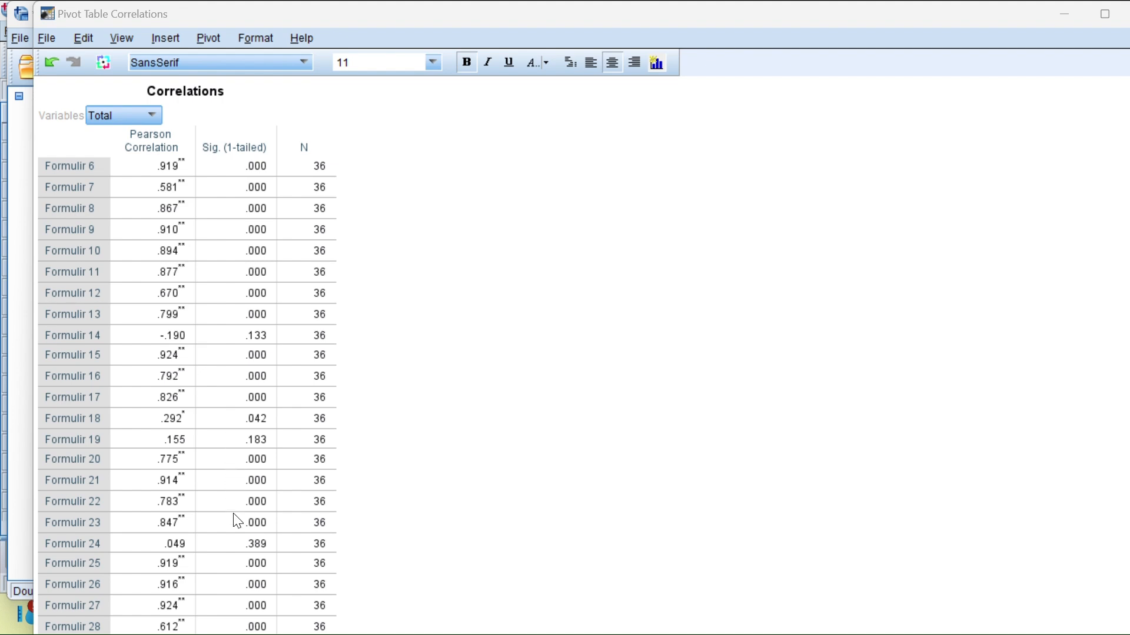
pyautogui.scroll(-4, 234, 514)
pyautogui.scroll(-1, 238, 521)
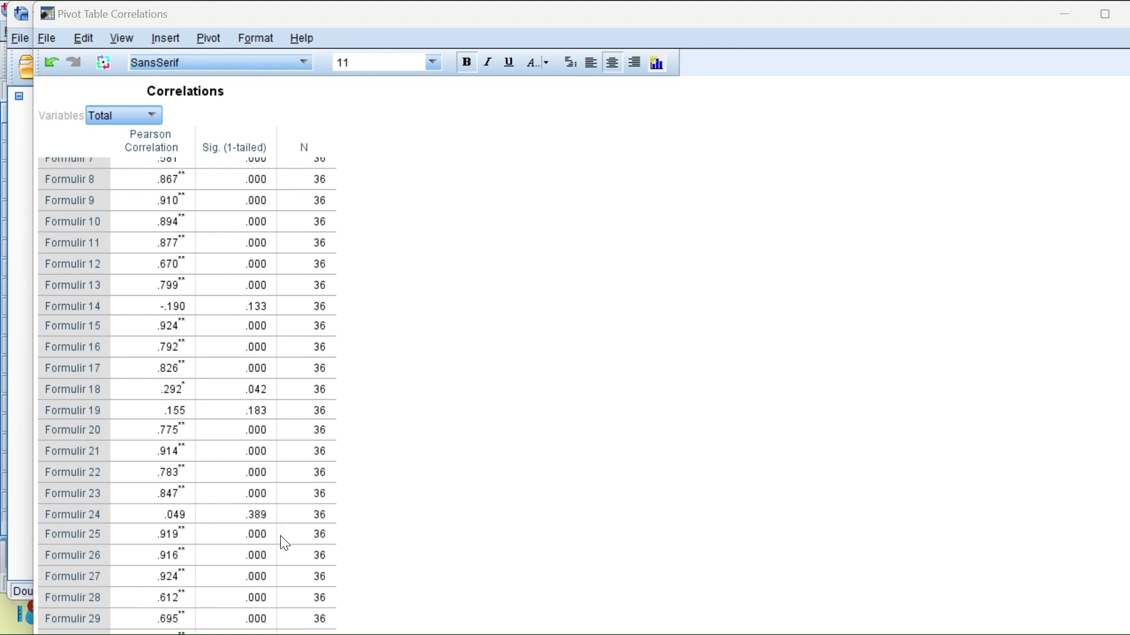
pyautogui.scroll(-3, 275, 577)
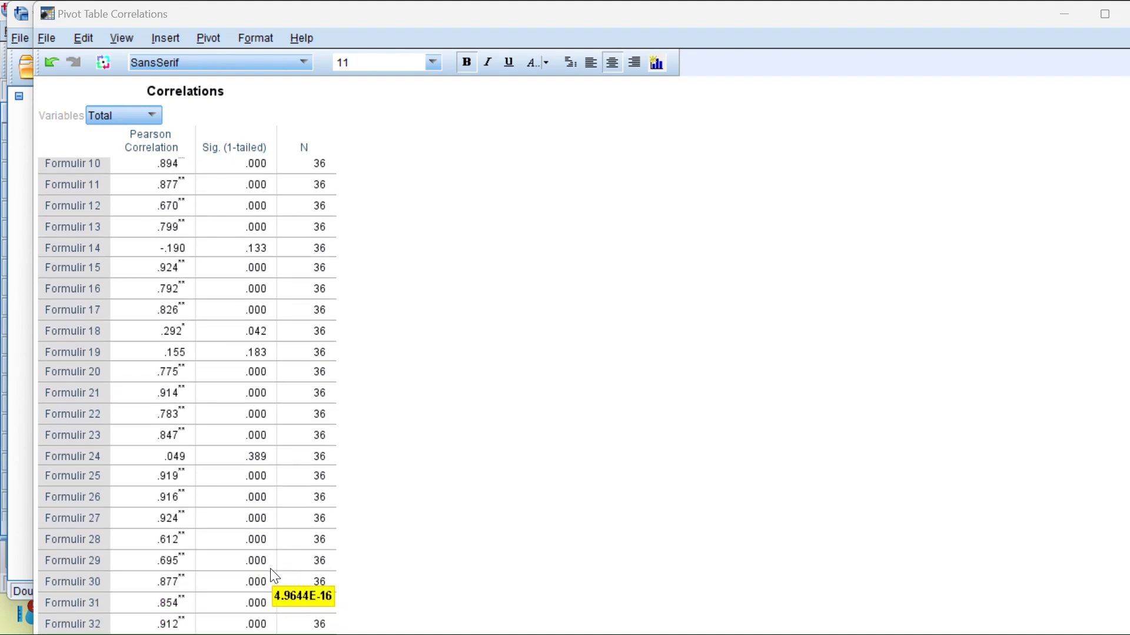
pyautogui.scroll(-3, 275, 576)
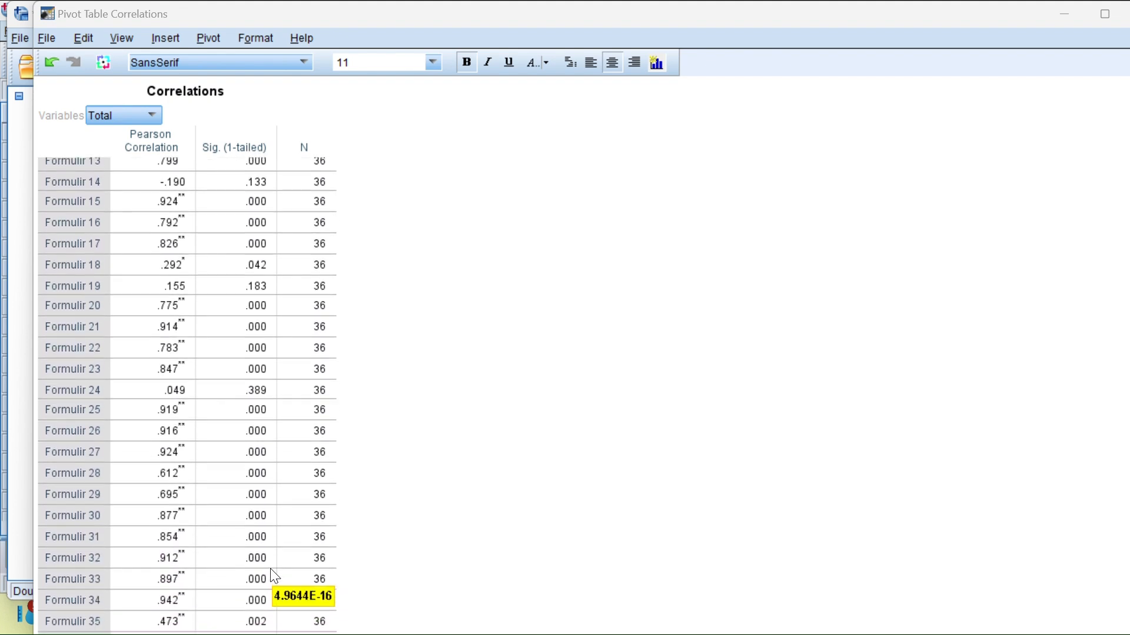
pyautogui.scroll(-1, 275, 577)
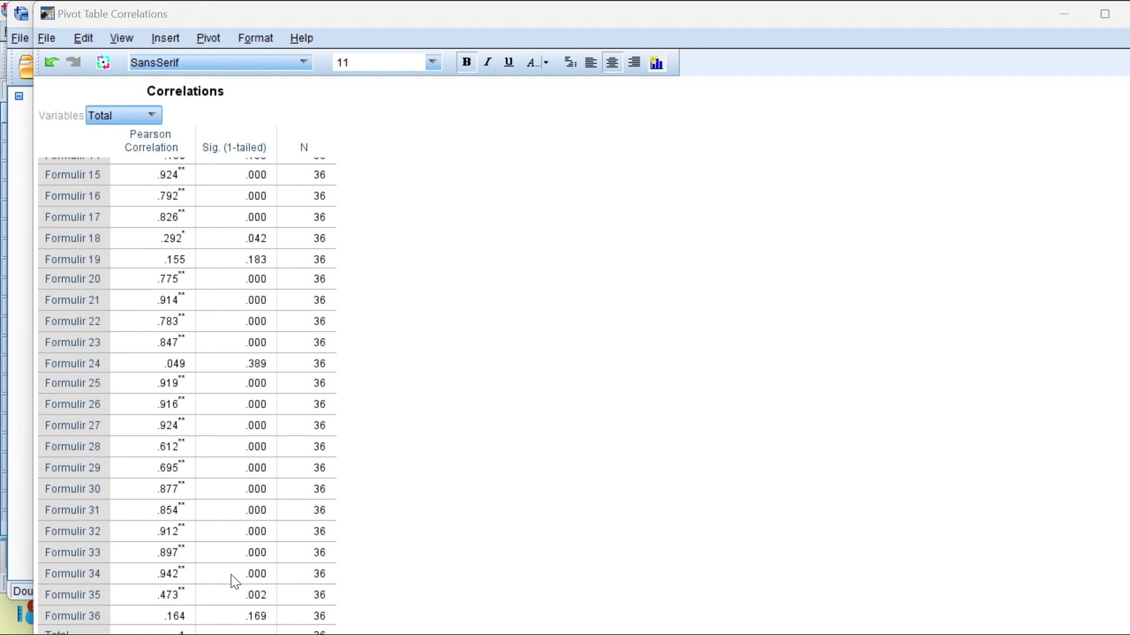
pyautogui.scroll(-1, 200, 609)
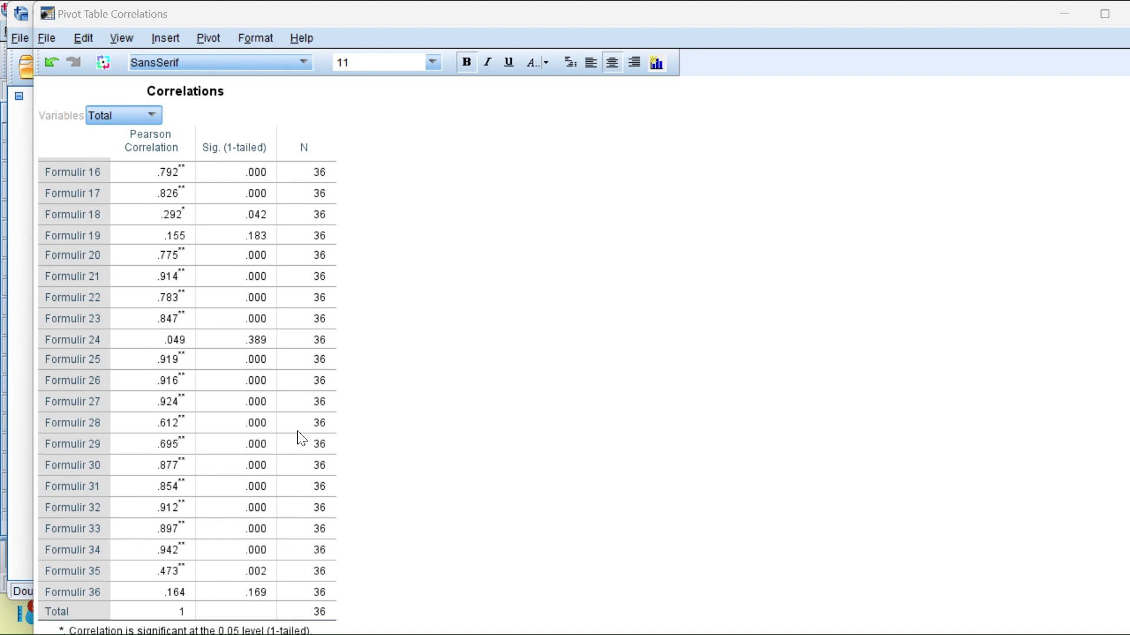
# Step: Review the last rows of the Correlations table down to its significance footnotes and close the pivot table editor
pyautogui.scroll(-3, 237, 555)
pyautogui.scroll(-2, 239, 555)
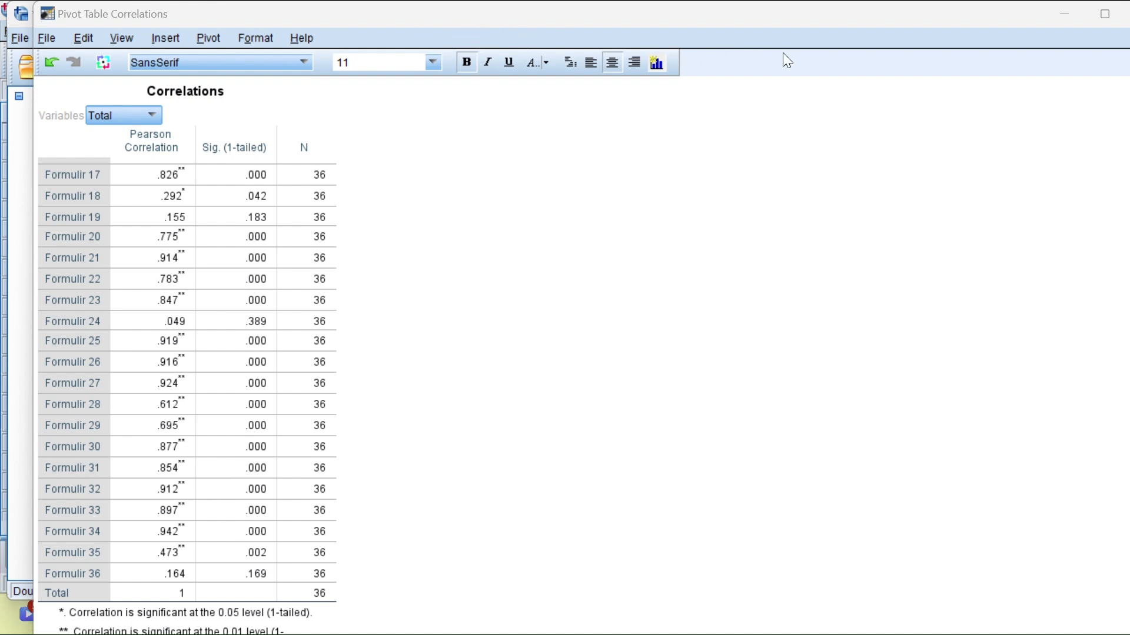
pyautogui.doubleClick(850, 13)
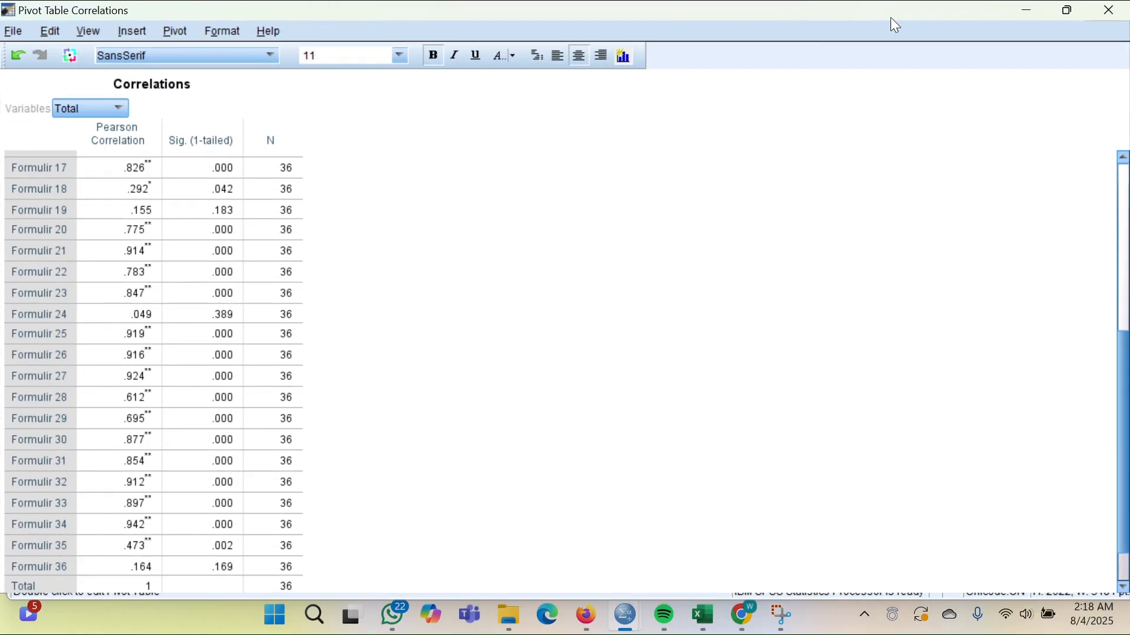
pyautogui.click(1109, 11)
# Step: Dismiss the output save prompt without saving, keep the output viewer open and return to the Data Editor
pyautogui.click(1117, 13)
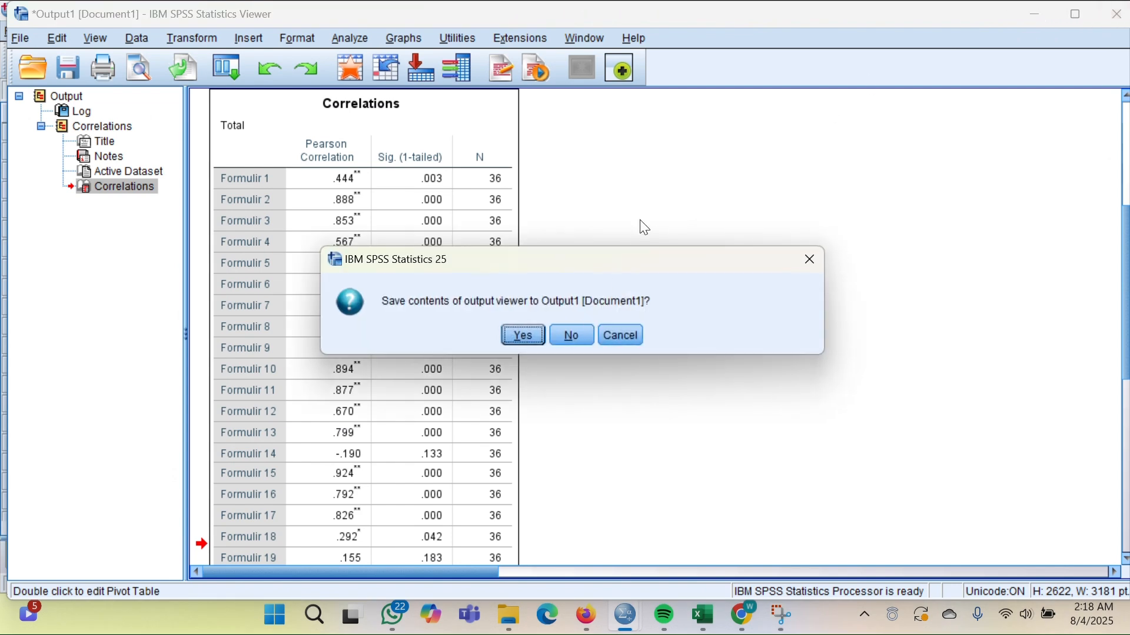
pyautogui.click(811, 261)
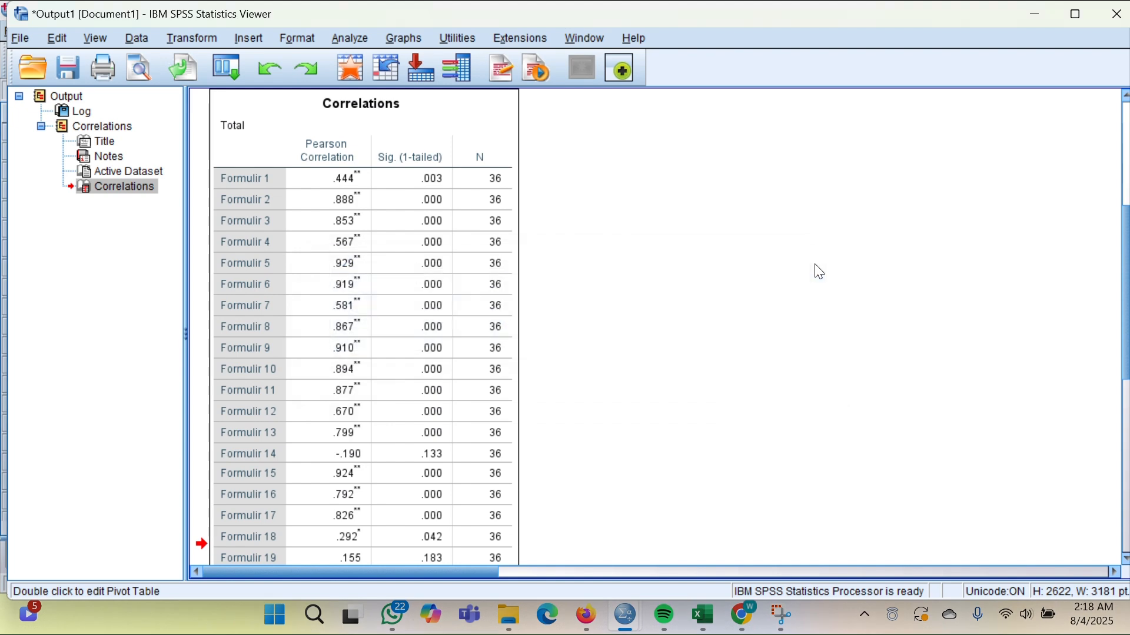
pyautogui.click(278, 68)
pyautogui.click(1028, 17)
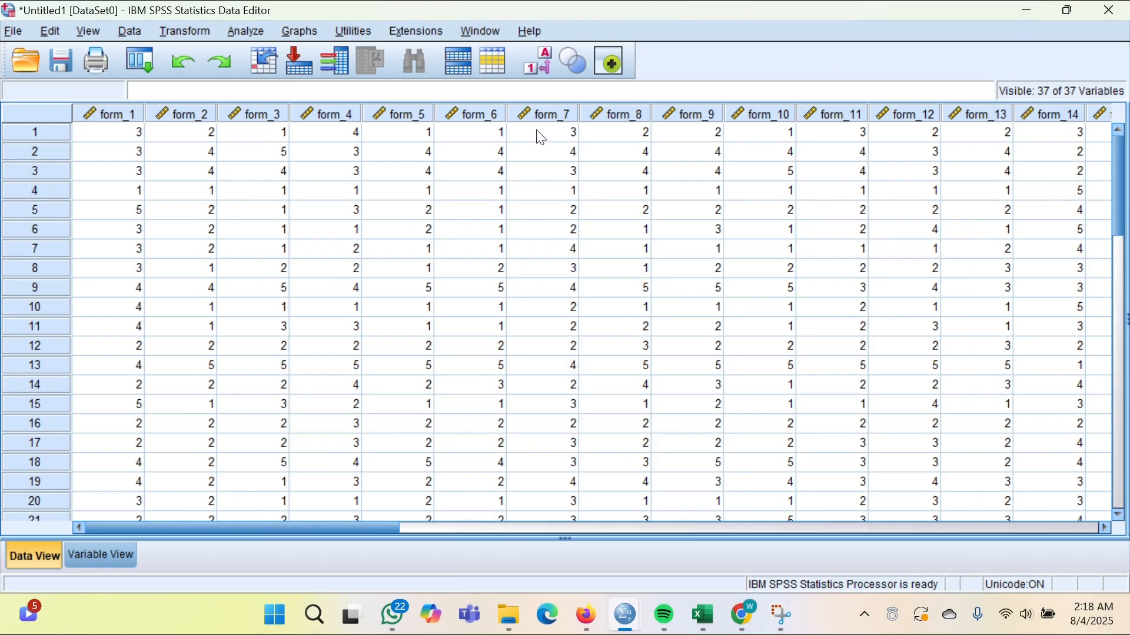
pyautogui.click(471, 20)
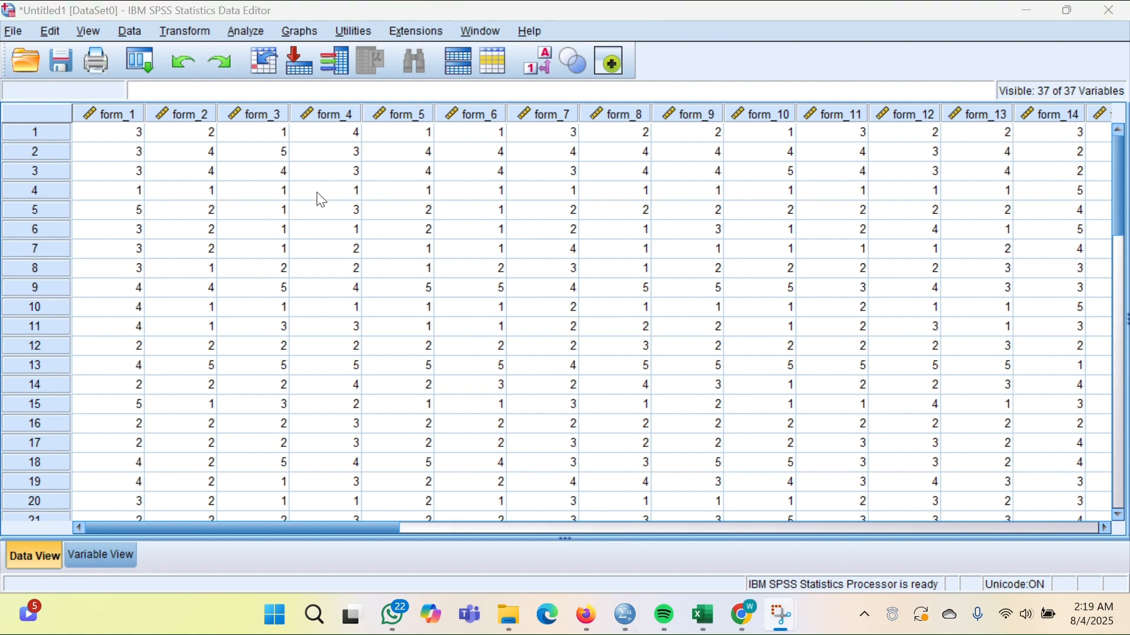
# Step: Start a Reliability Analysis and add Formulir 1, Formulir 2 and Formulir 3 as its items
pyautogui.click(244, 30)
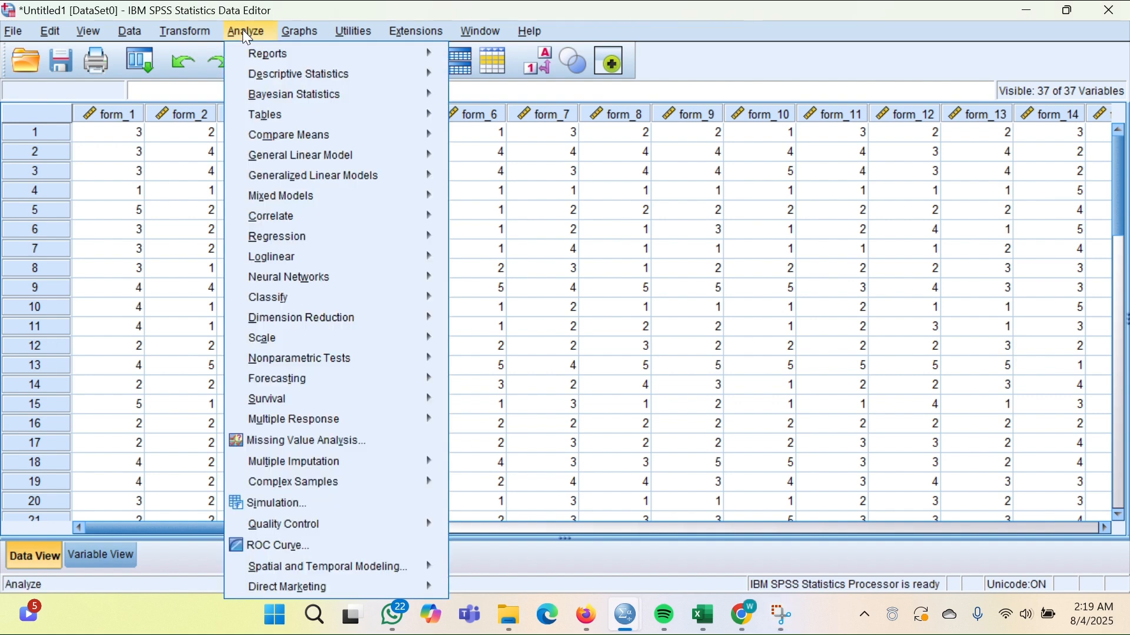
pyautogui.moveTo(266, 338)
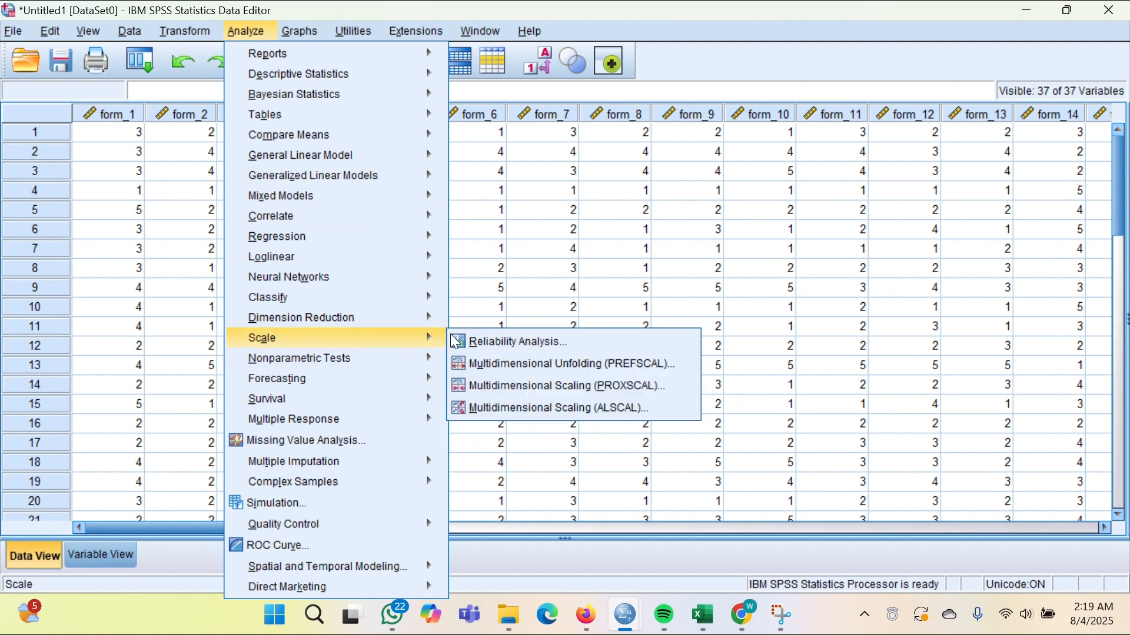
pyautogui.click(496, 346)
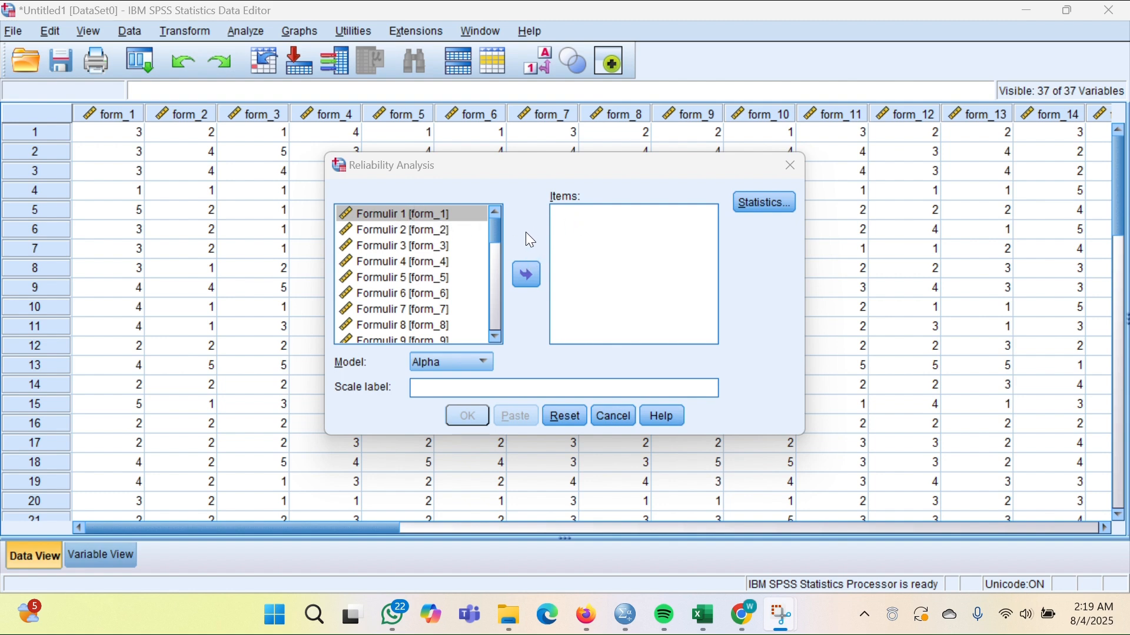
pyautogui.click(526, 274)
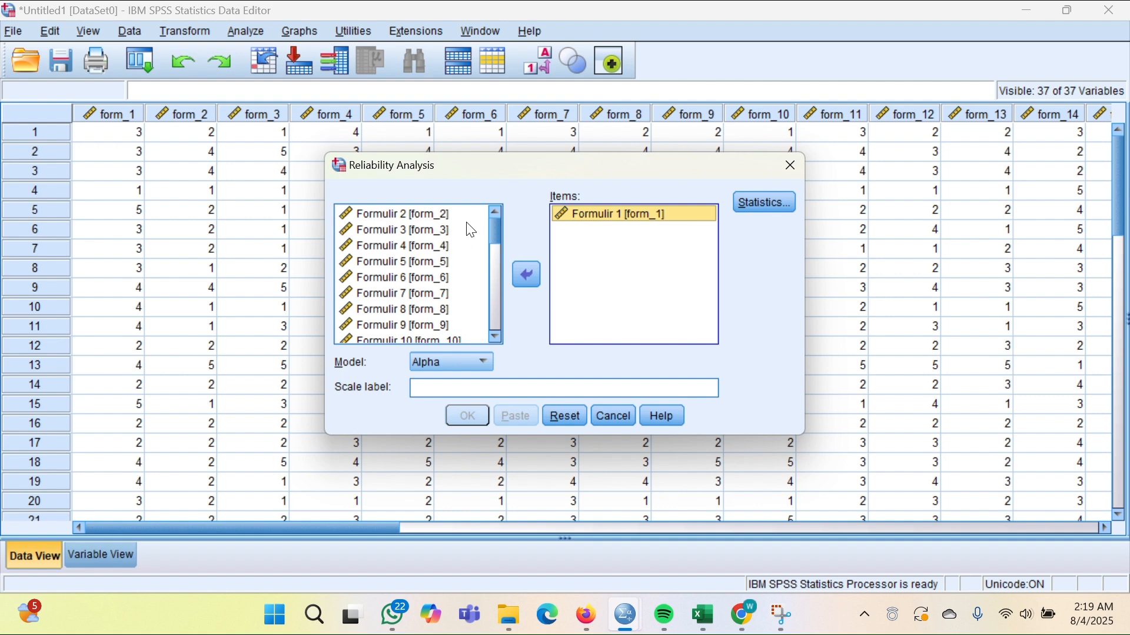
pyautogui.click(453, 214)
pyautogui.click(526, 274)
pyautogui.click(459, 212)
pyautogui.click(529, 274)
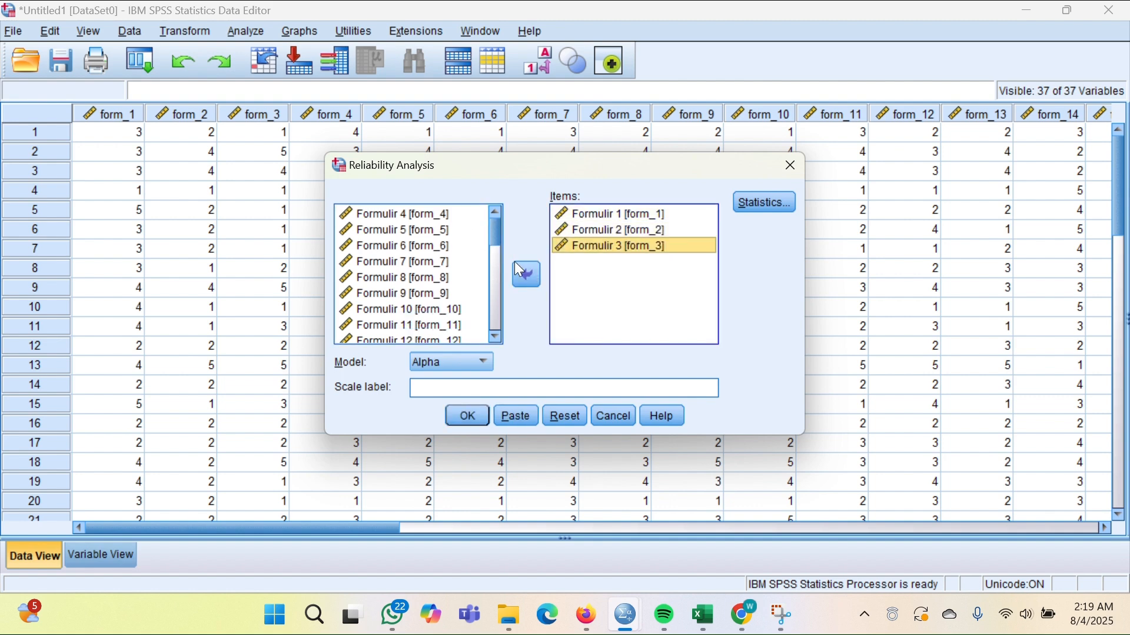
# Step: Add the variables Formulir 4 through Formulir 34 to the reliability items one after another
pyautogui.click(437, 213)
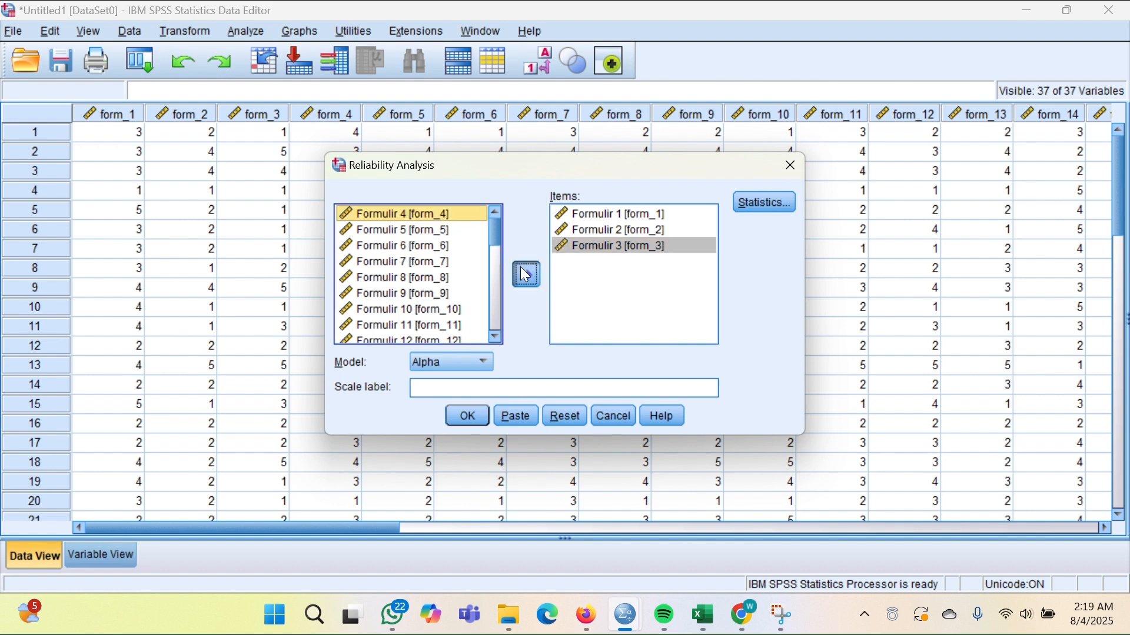
pyautogui.click(524, 275)
pyautogui.moveTo(462, 218); pyautogui.dragTo(527, 277)
pyautogui.click(527, 276)
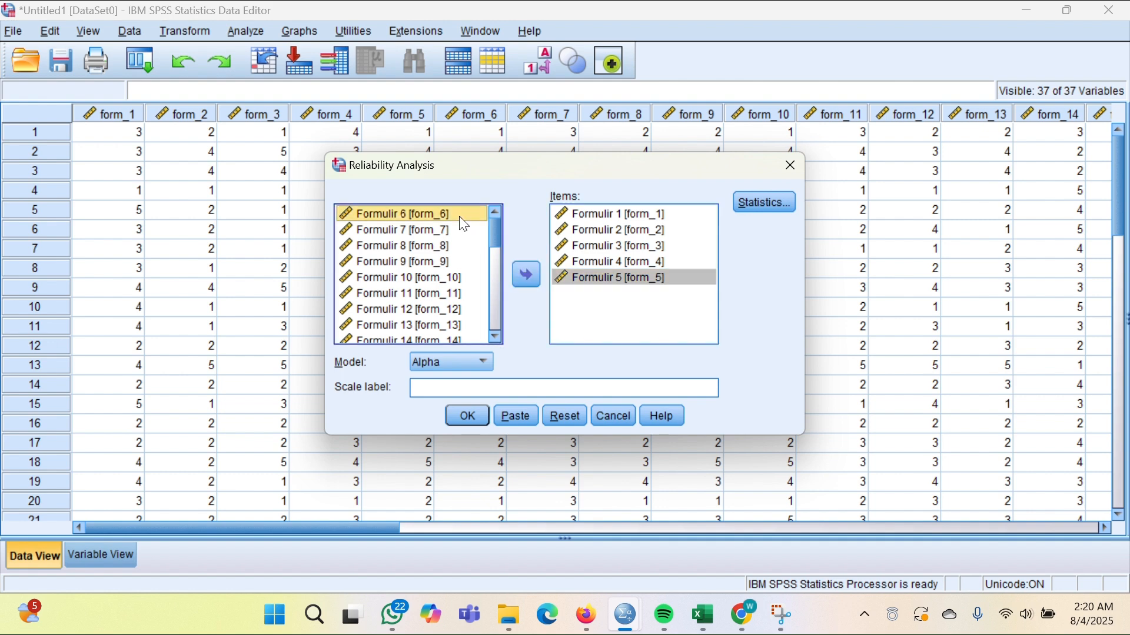
pyautogui.click(524, 275)
pyautogui.click(465, 221)
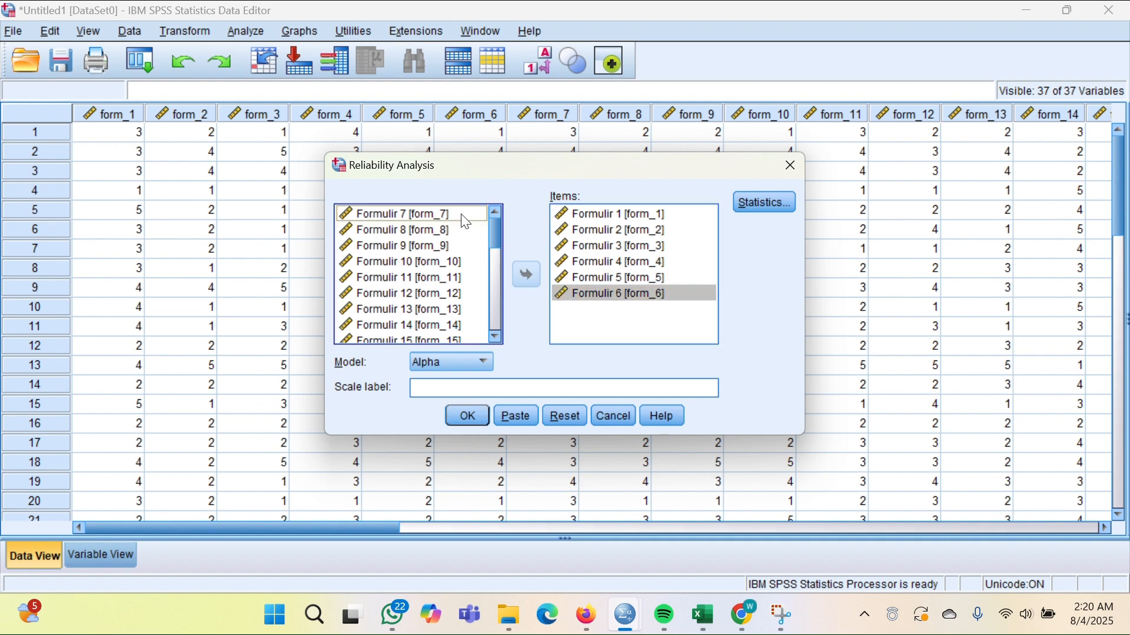
pyautogui.click(533, 280)
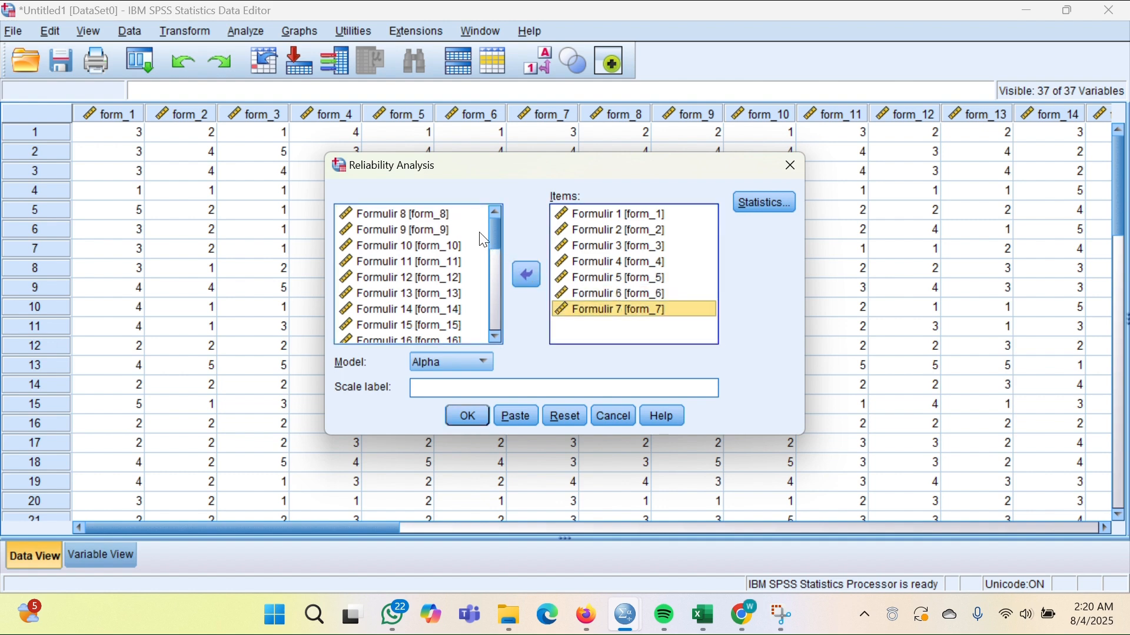
pyautogui.click(457, 215)
pyautogui.click(527, 275)
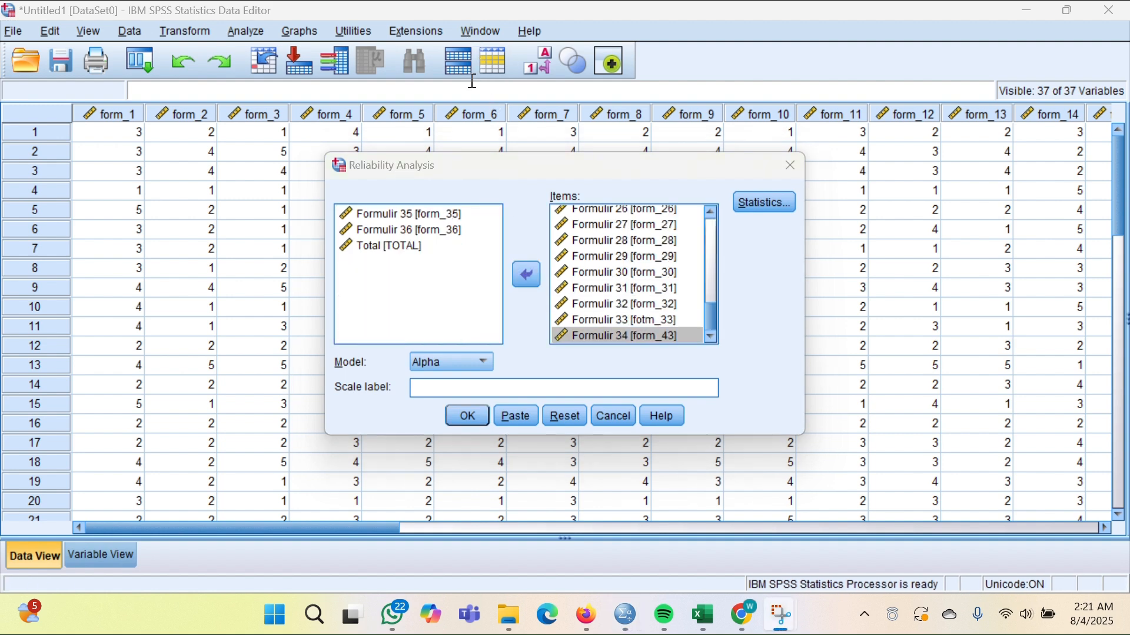
# Step: Add Formulir 35, Formulir 36 and Total to the items and run the reliability analysis with the Alpha model
pyautogui.click(457, 214)
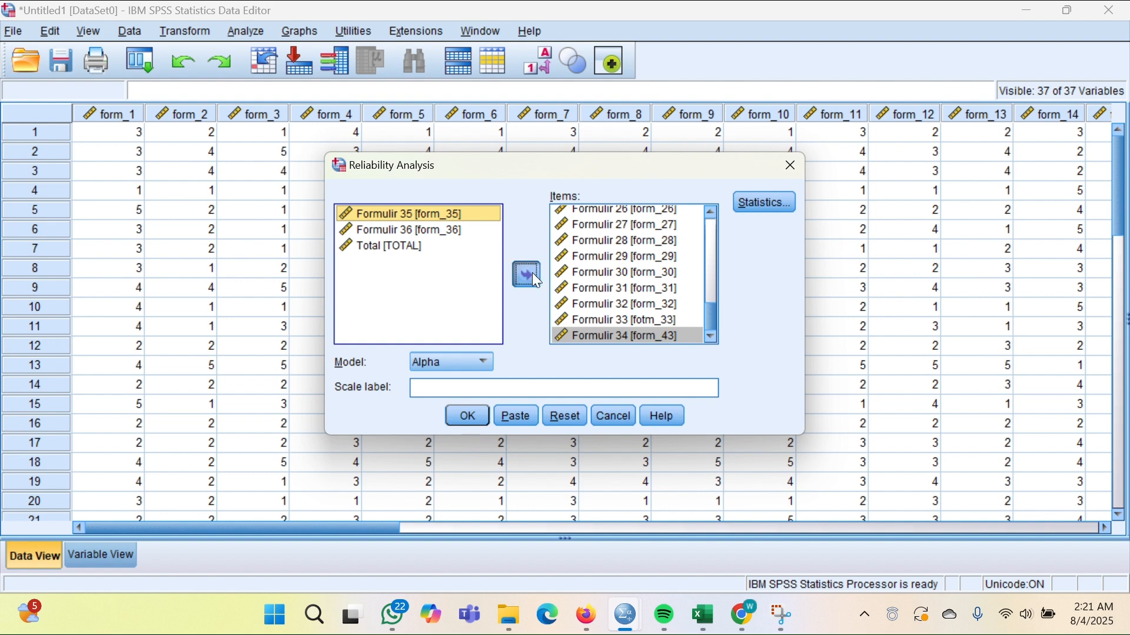
pyautogui.click(532, 273)
pyautogui.click(492, 217)
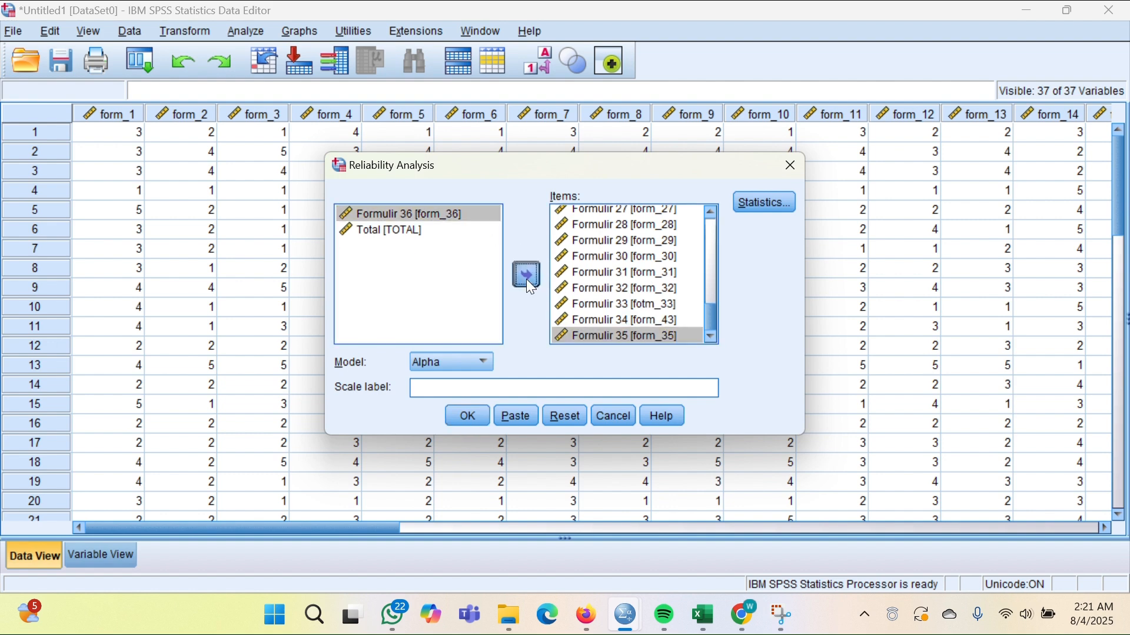
pyautogui.click(525, 278)
pyautogui.click(461, 217)
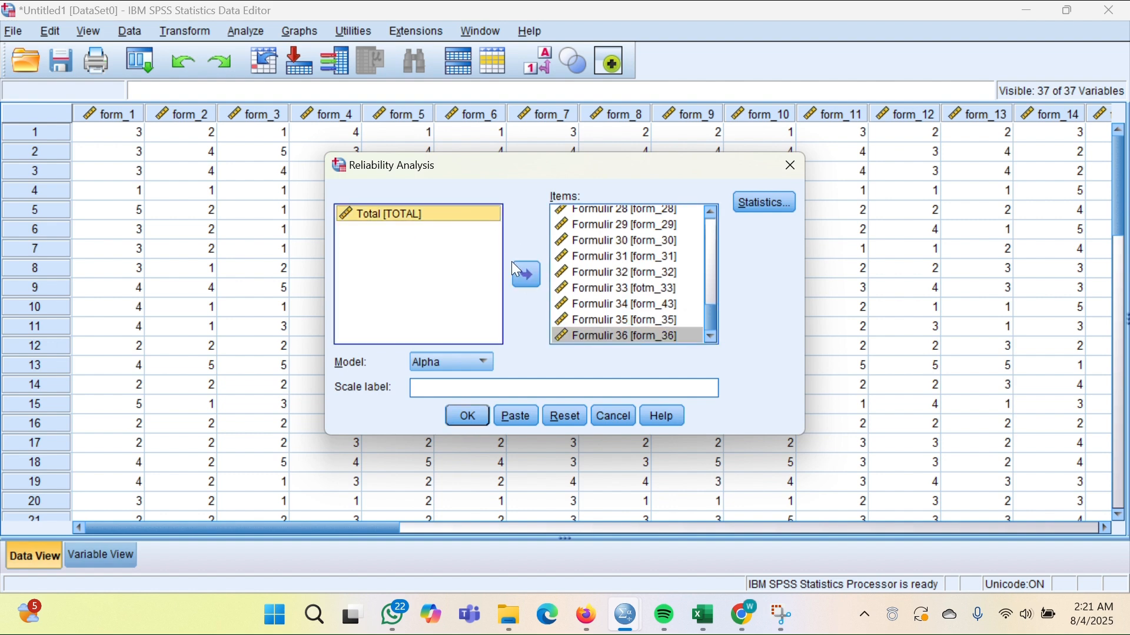
pyautogui.click(517, 268)
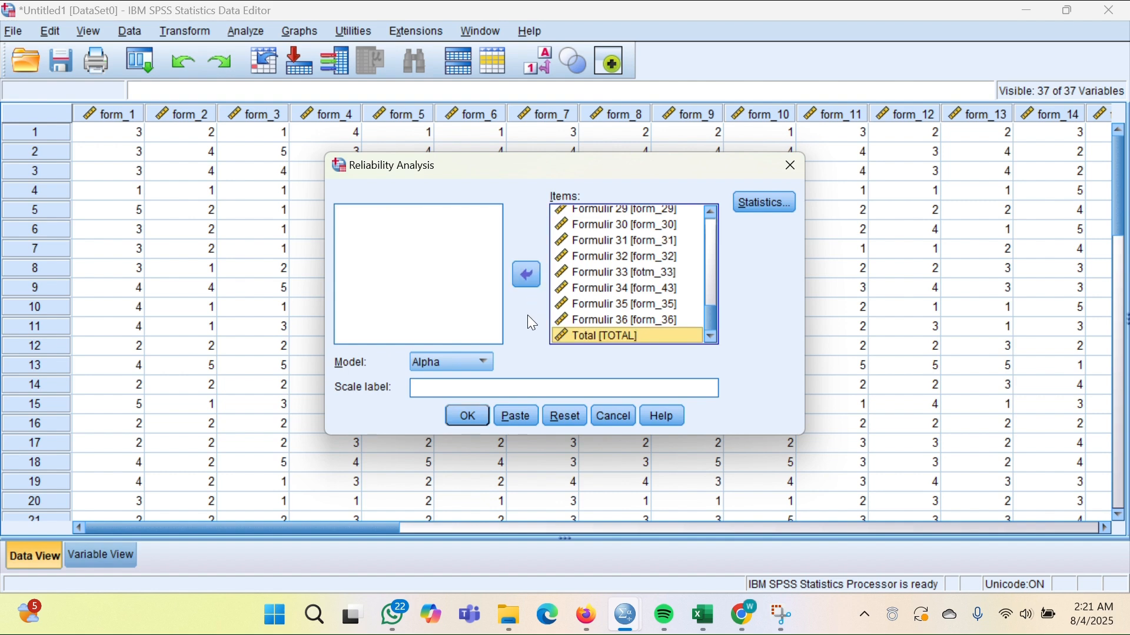
pyautogui.click(462, 419)
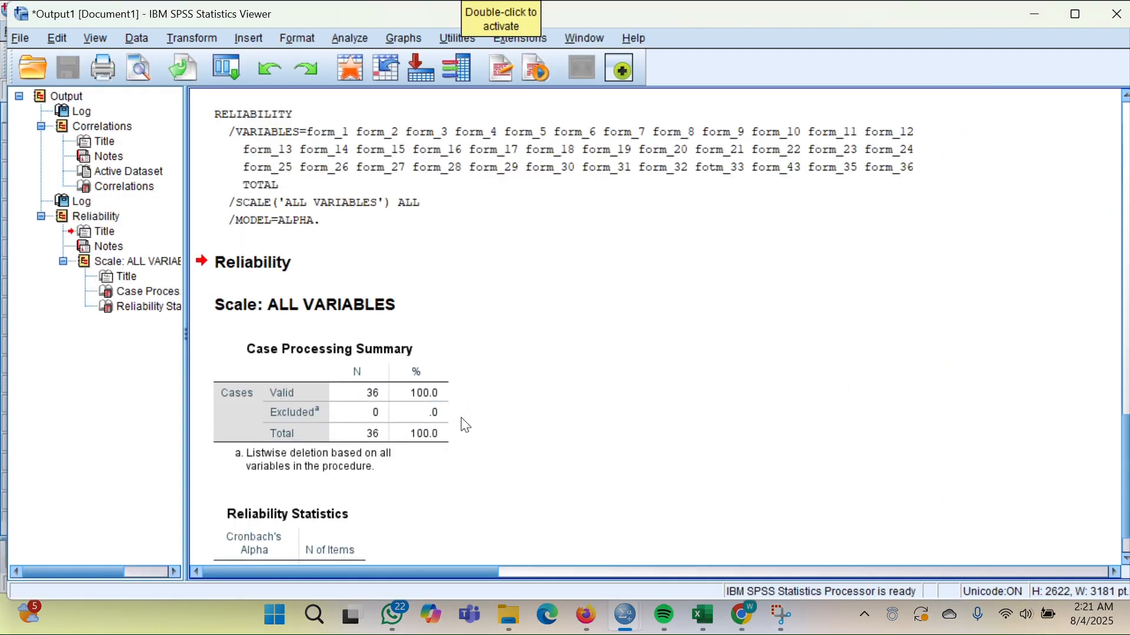